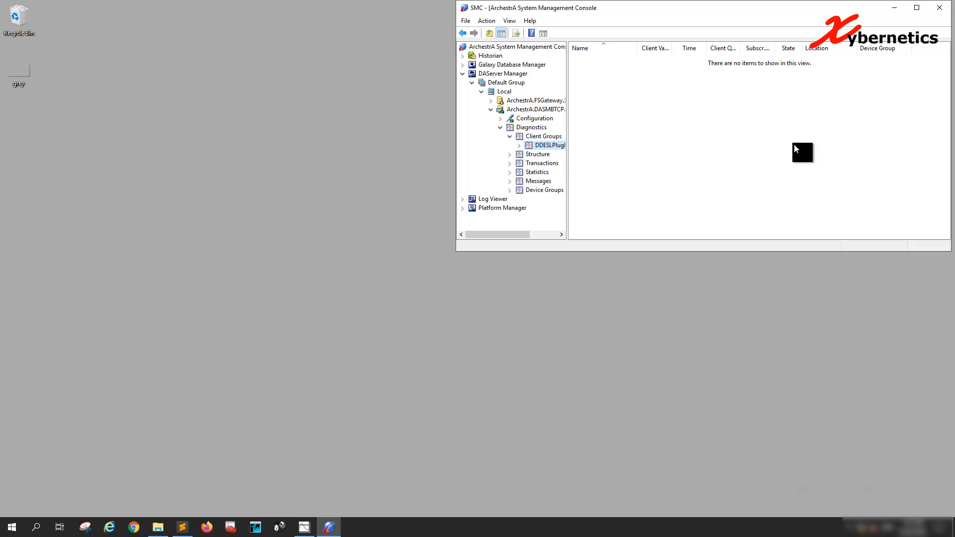
# Step: Launch InTouch Application Manager, open the WWTP application in WindowMaker, and start its runtime
pyautogui.click(255, 527)
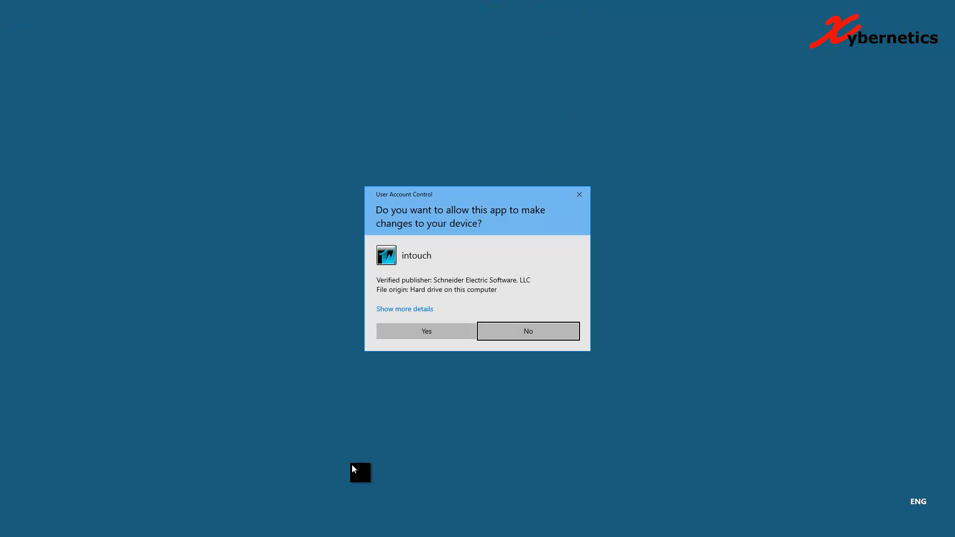
pyautogui.click(441, 330)
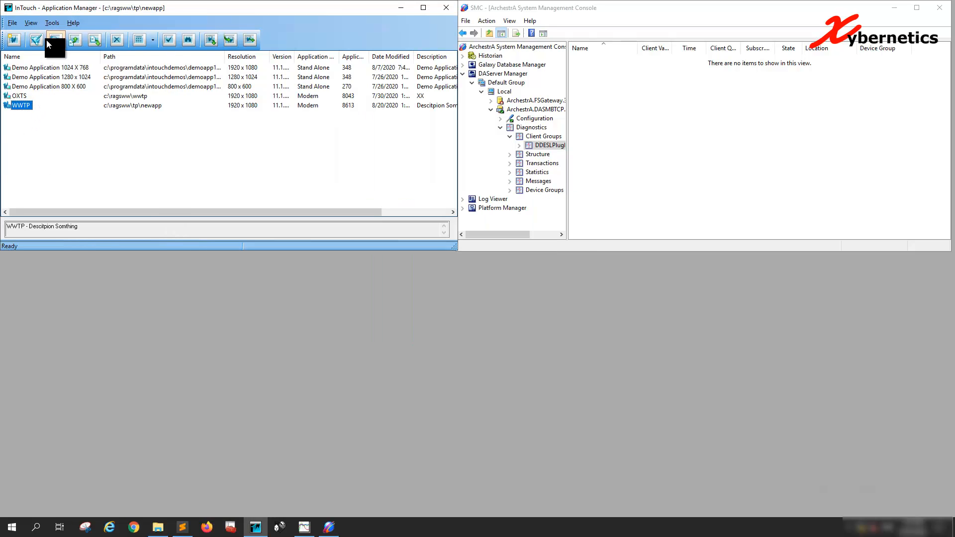
pyautogui.click(48, 40)
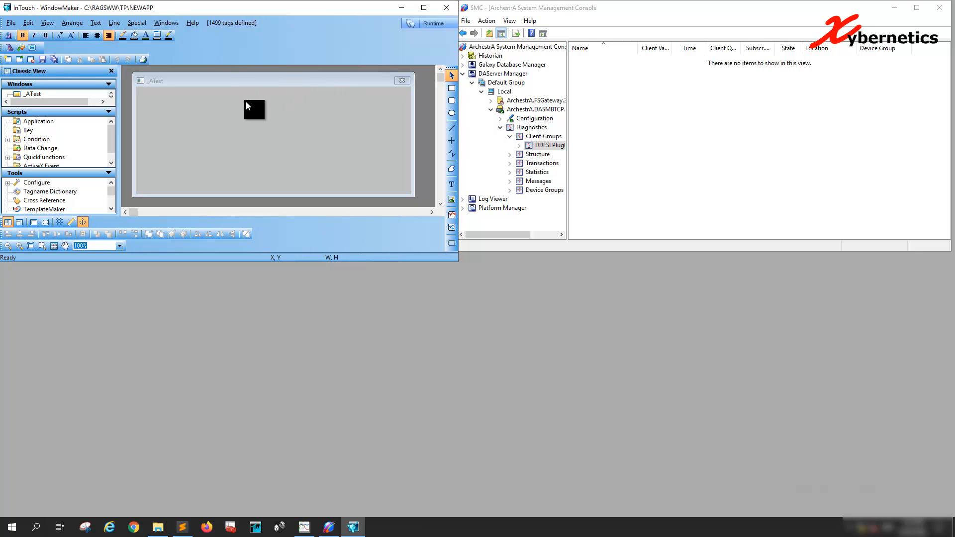
pyautogui.click(431, 23)
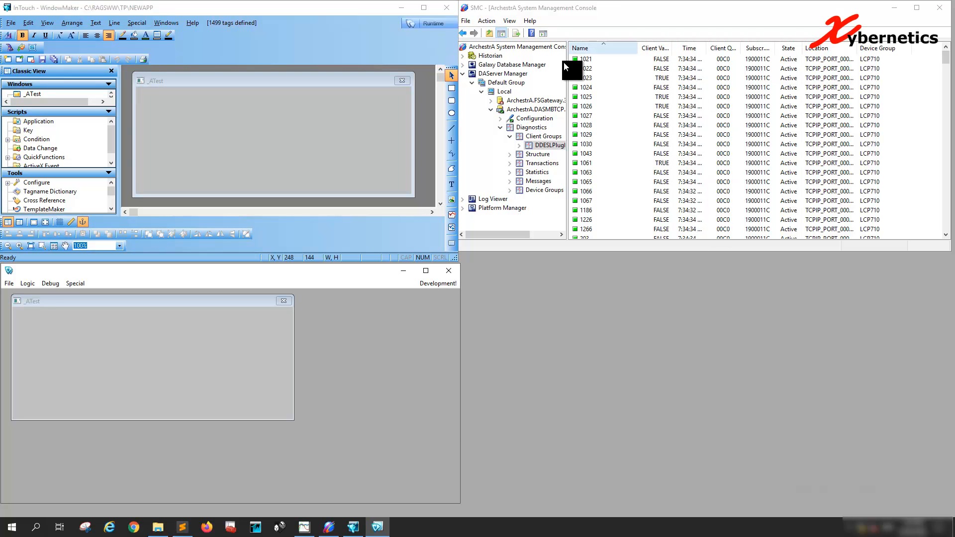
# Step: Examine the DASMBTCP client group's diagnostic items in the System Management Console, down to the 2500-range registers
pyautogui.click(590, 71)
pyautogui.click(598, 111)
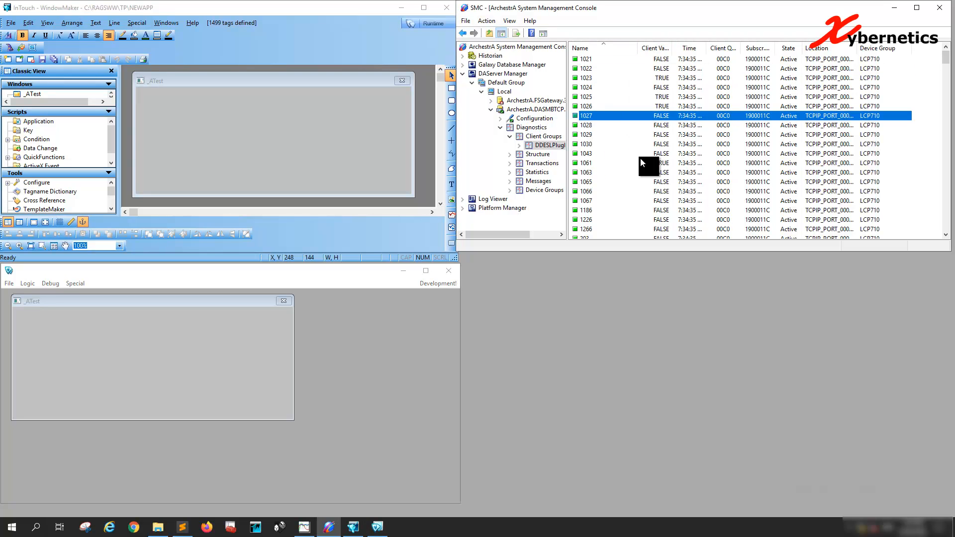
pyautogui.scroll(-1, 759, 176)
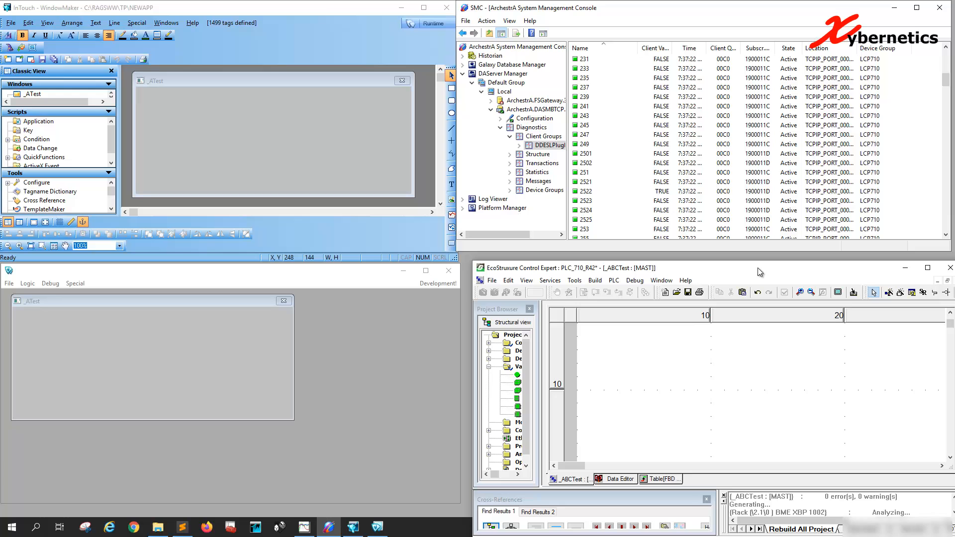
# Step: Switch to EcoStruxure Control Expert and create a variable named ZZZXynetTest of type REAL in the Data Editor
pyautogui.moveTo(757, 268); pyautogui.dragTo(748, 260)
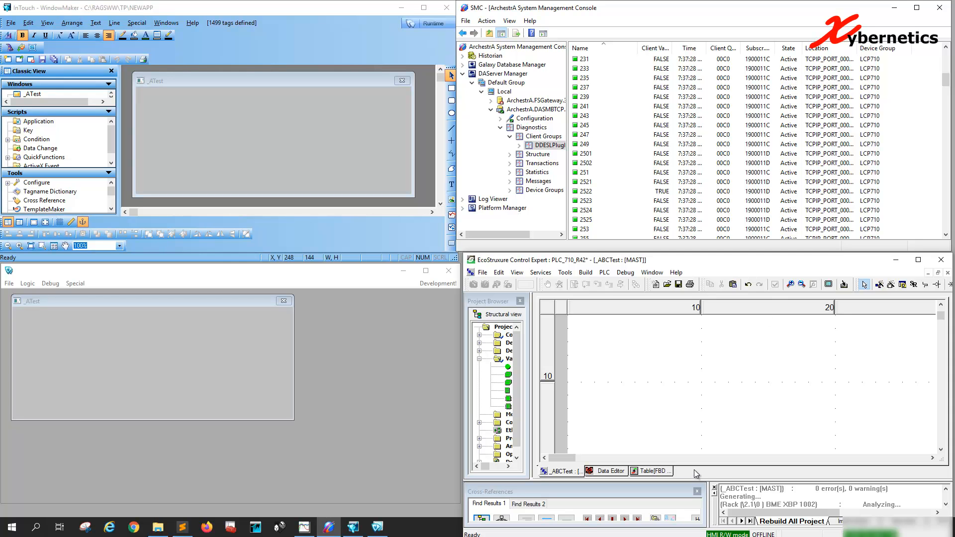
pyautogui.click(619, 471)
pyautogui.write('ZZZXynetTest')
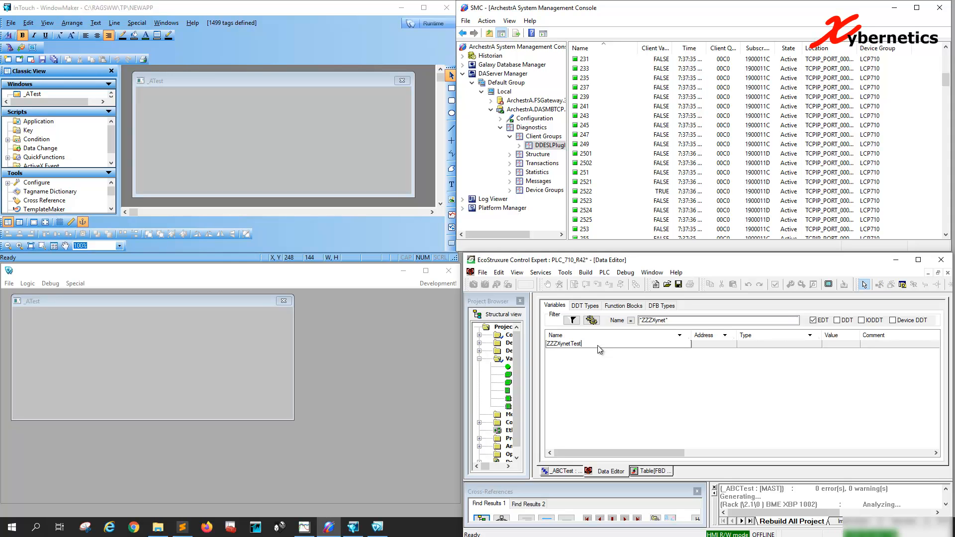
pyautogui.press('Return')
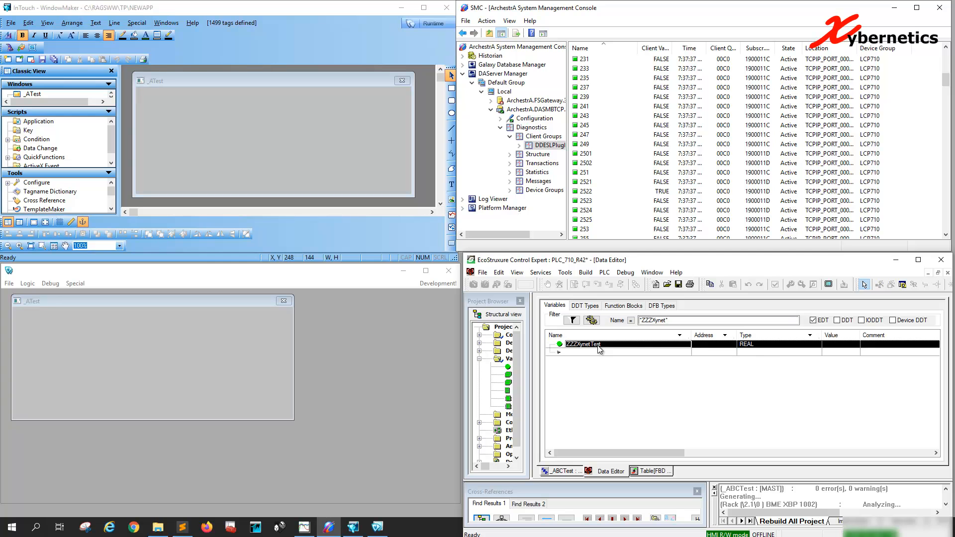
pyautogui.click(762, 347)
pyautogui.click(765, 344)
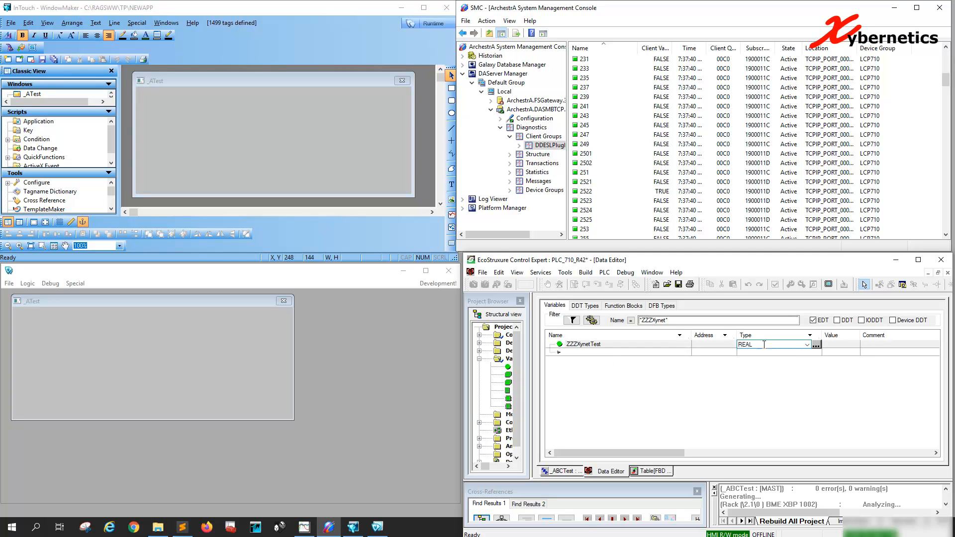
pyautogui.click(733, 353)
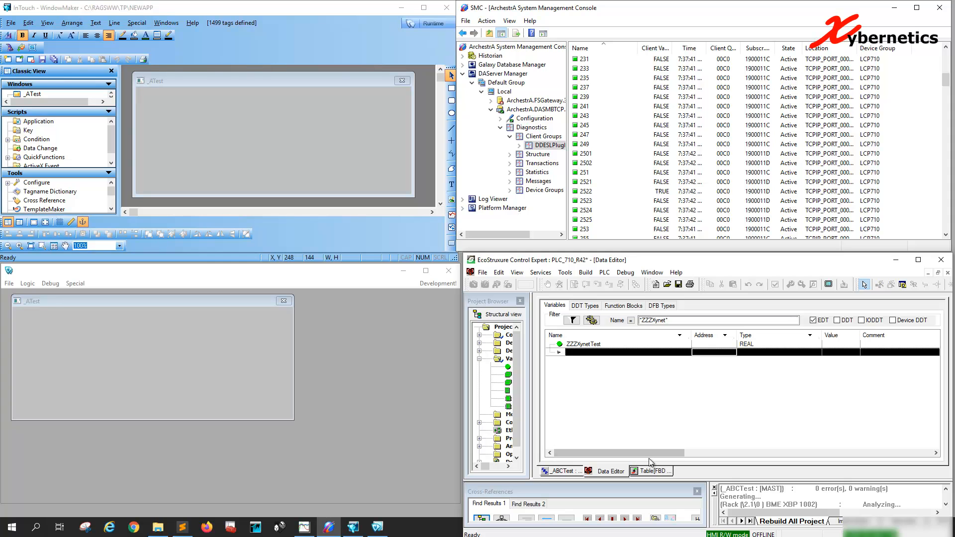
# Step: Try assigning the address %MW2526 to ZZZXynetTest, and clear the address again
pyautogui.click(717, 345)
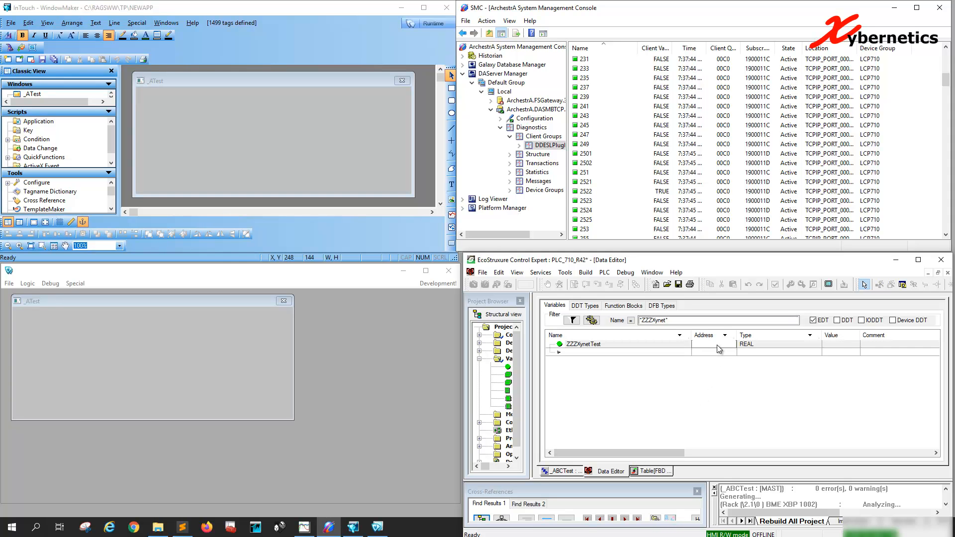
pyautogui.write('%MW2')
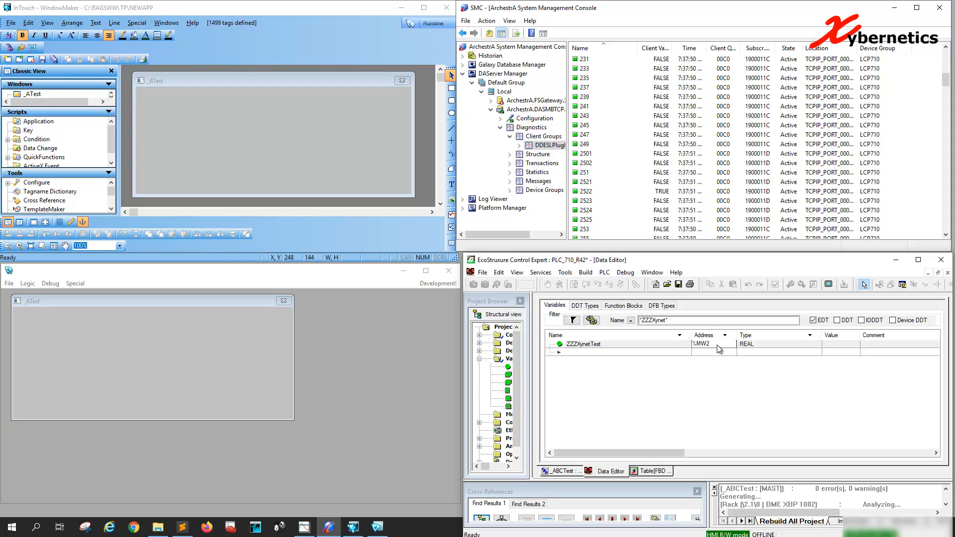
pyautogui.write('526')
pyautogui.click(712, 351)
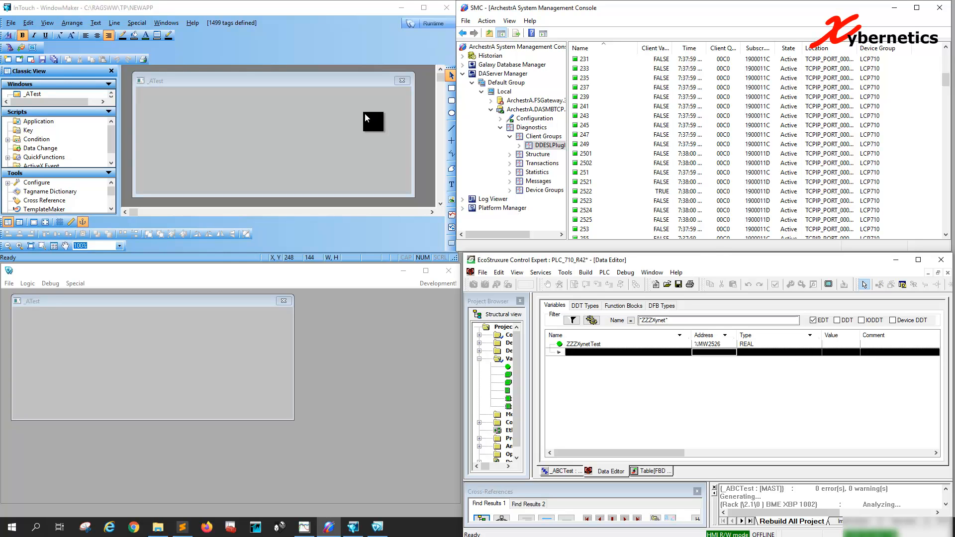
pyautogui.doubleClick(717, 345)
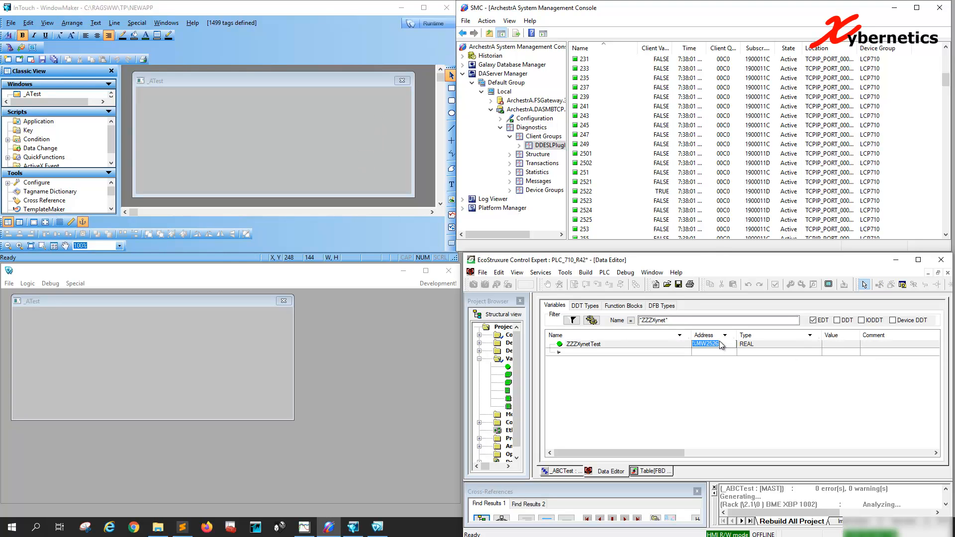
pyautogui.click(710, 353)
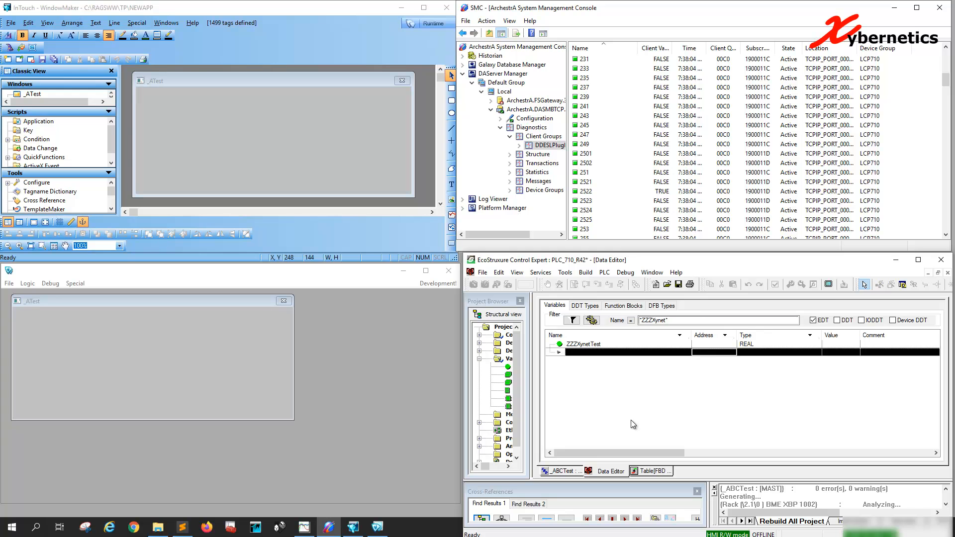
# Step: Insert a REAL_AS_WORD function block into the _ABCTest section and position it near the upper part of the diagram
pyautogui.click(576, 472)
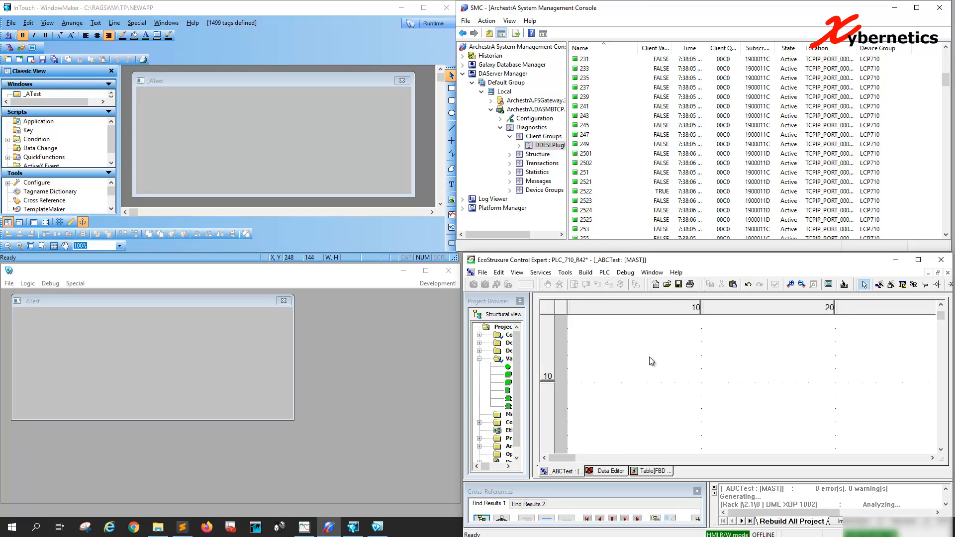
pyautogui.rightClick(641, 369)
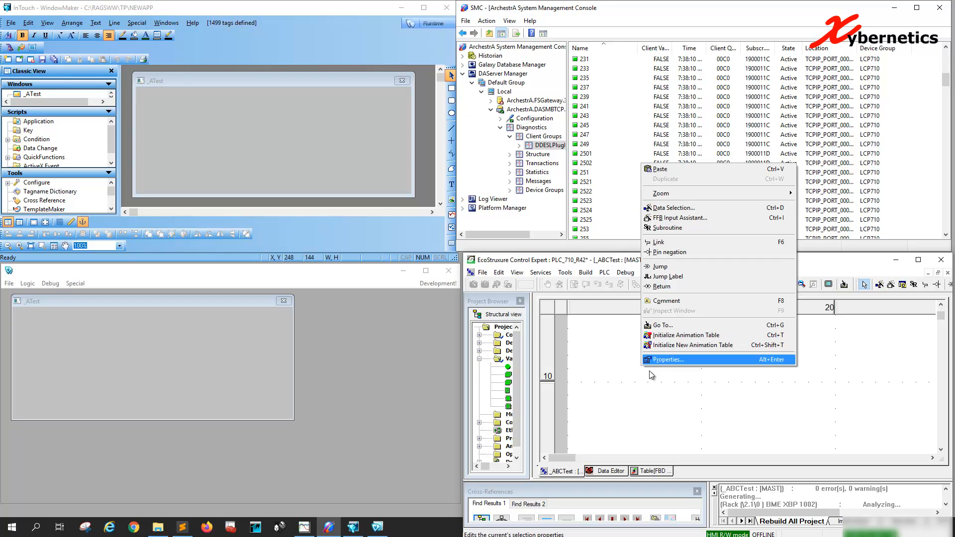
pyautogui.click(677, 218)
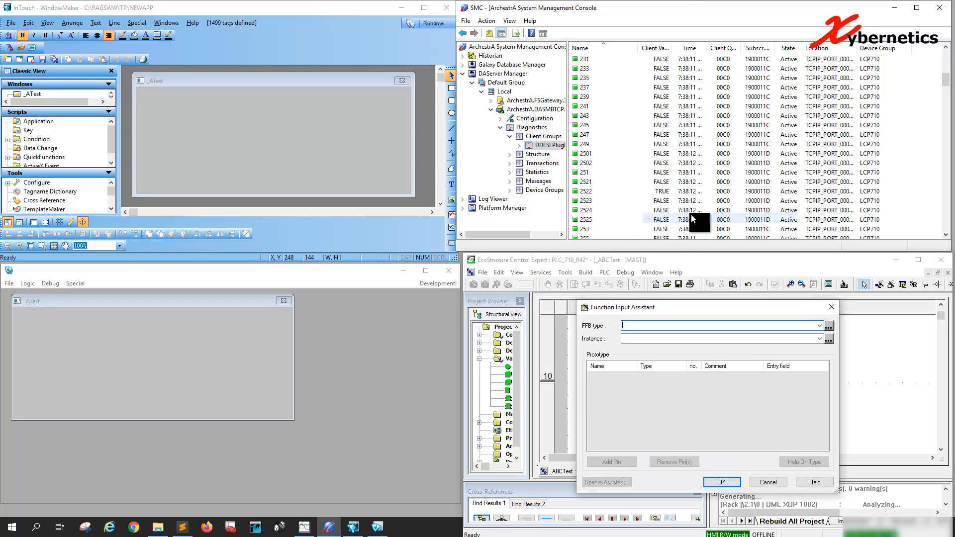
pyautogui.write('REAL')
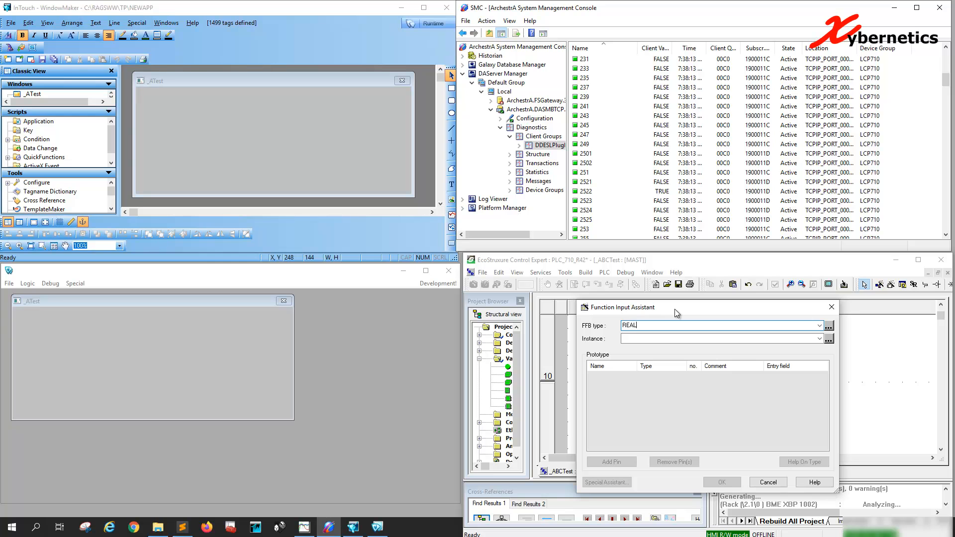
pyautogui.write('_AS_WORD')
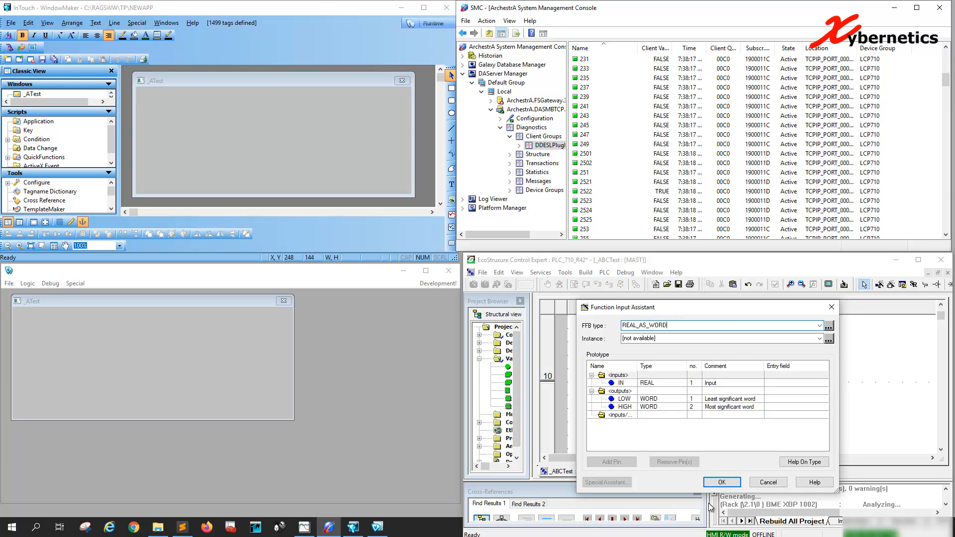
pyautogui.click(721, 481)
pyautogui.click(663, 384)
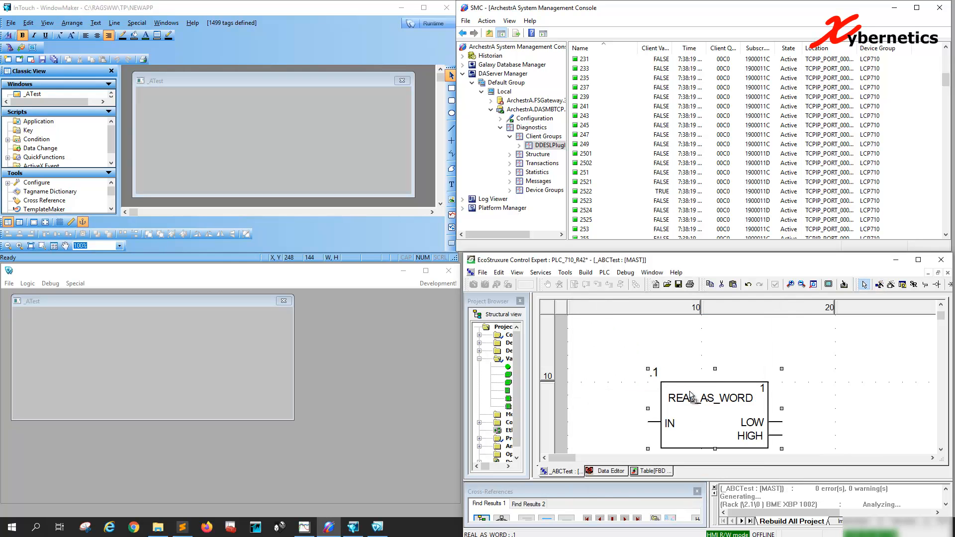
pyautogui.moveTo(673, 376); pyautogui.dragTo(662, 363)
pyautogui.scroll(-2, 690, 396)
pyautogui.moveTo(670, 403); pyautogui.dragTo(681, 395)
# Step: Assign ZZZXynetTest to the IN pin of the REAL_AS_WORD block and shift the block right to make room for the label
pyautogui.doubleClick(626, 388)
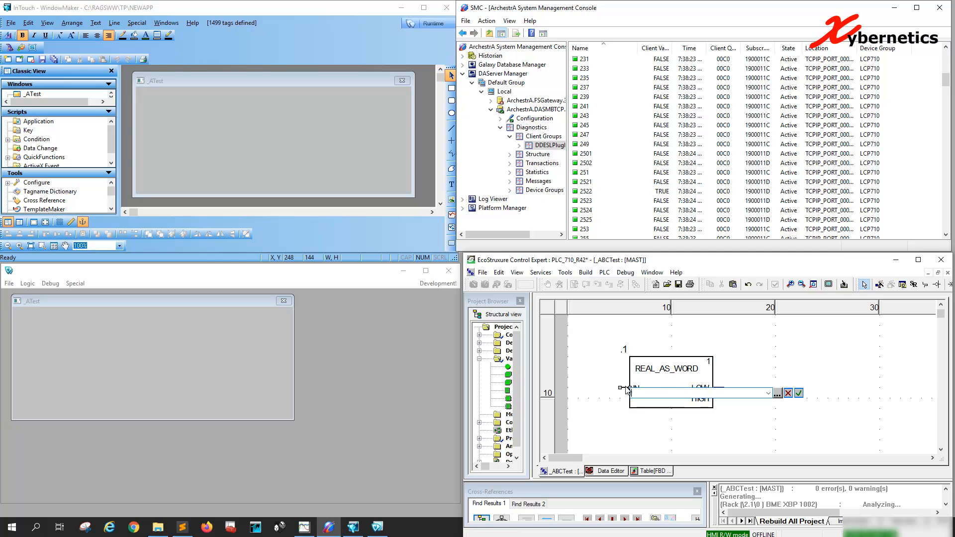
pyautogui.write('ZZZXynetTest')
pyautogui.press('Return')
pyautogui.moveTo(656, 394); pyautogui.dragTo(687, 395)
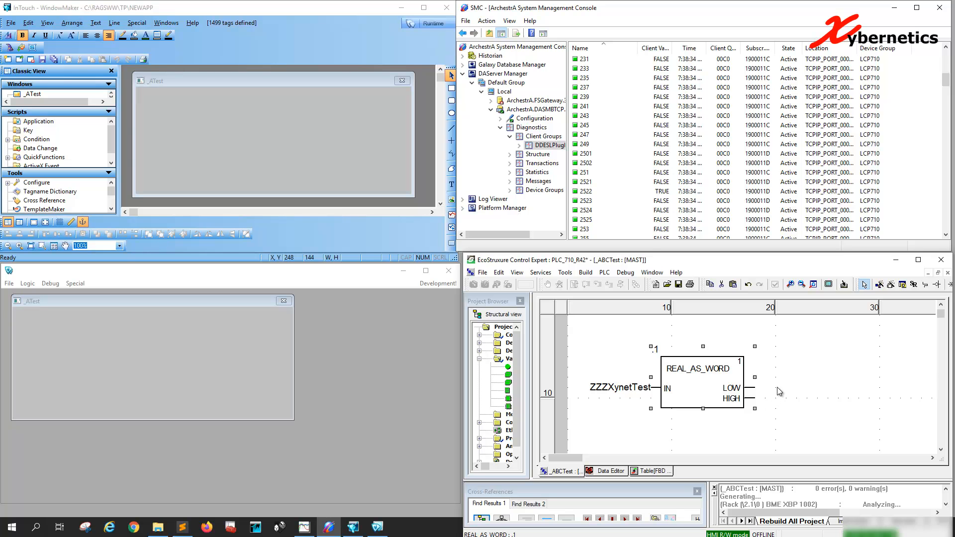
# Step: Insert a WORD_TO_INT block to the right of REAL_AS_WORD and link the LOW output to its input
pyautogui.rightClick(820, 368)
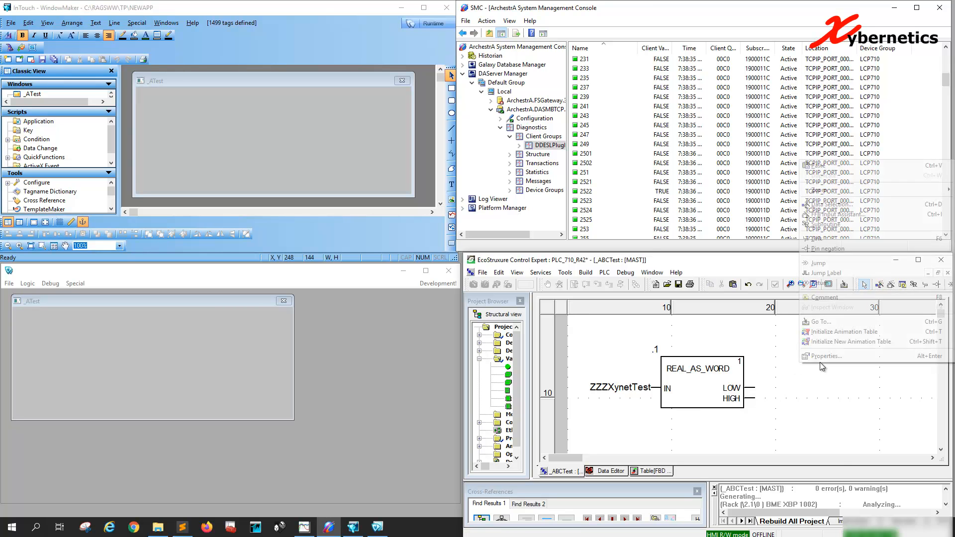
pyautogui.click(855, 215)
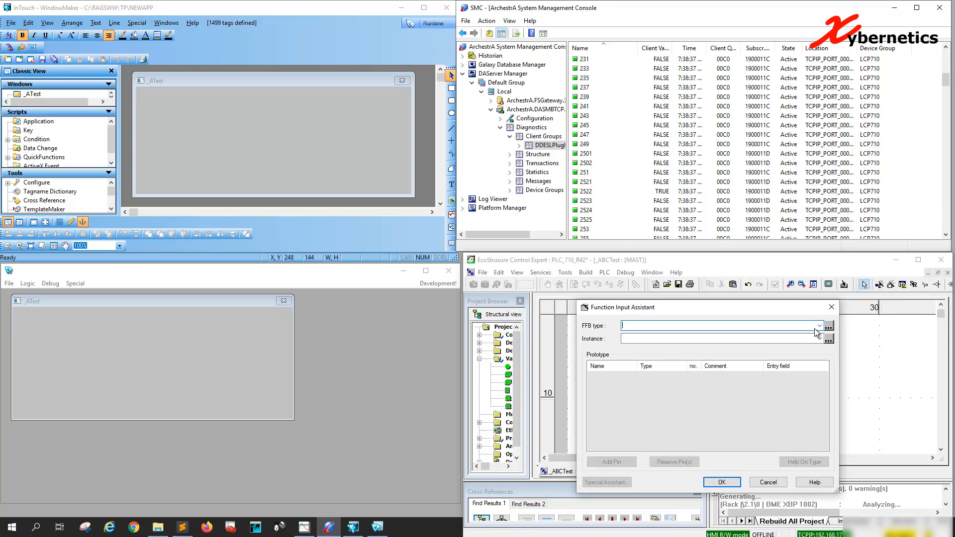
pyautogui.write('WORD_TO_IN')
pyautogui.press('Return')
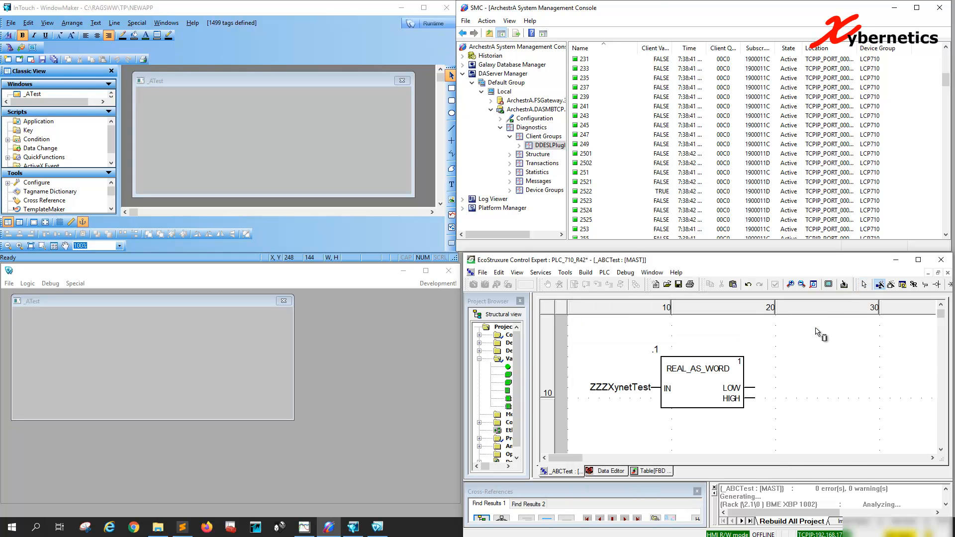
pyautogui.click(841, 367)
pyautogui.moveTo(847, 374); pyautogui.dragTo(815, 364)
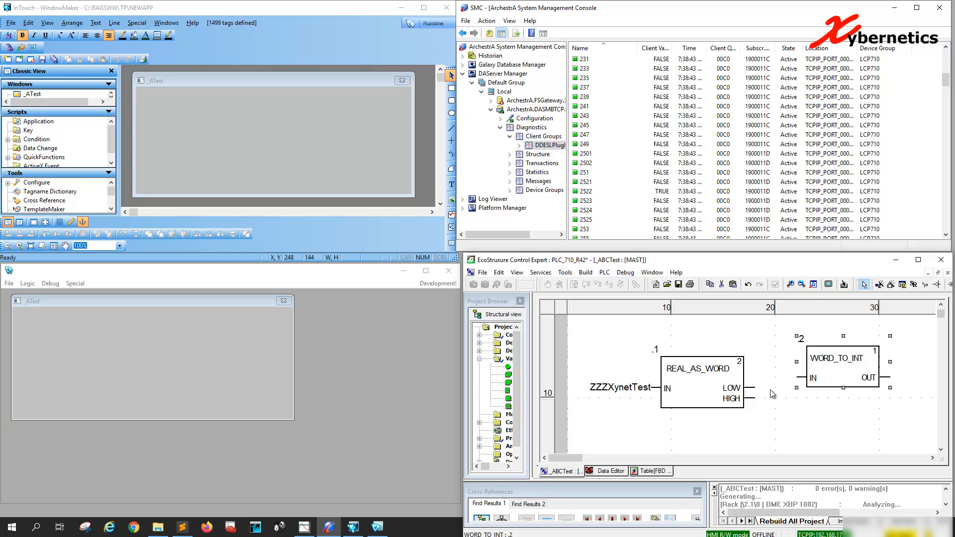
pyautogui.moveTo(755, 391); pyautogui.dragTo(804, 378)
# Step: Duplicate the WORD_TO_INT block below the first, link the HIGH output to its input, and move the blocks closer to REAL_AS_WORD
pyautogui.hotkey('ctrl', 'c')
pyautogui.hotkey('ctrl', 'v')
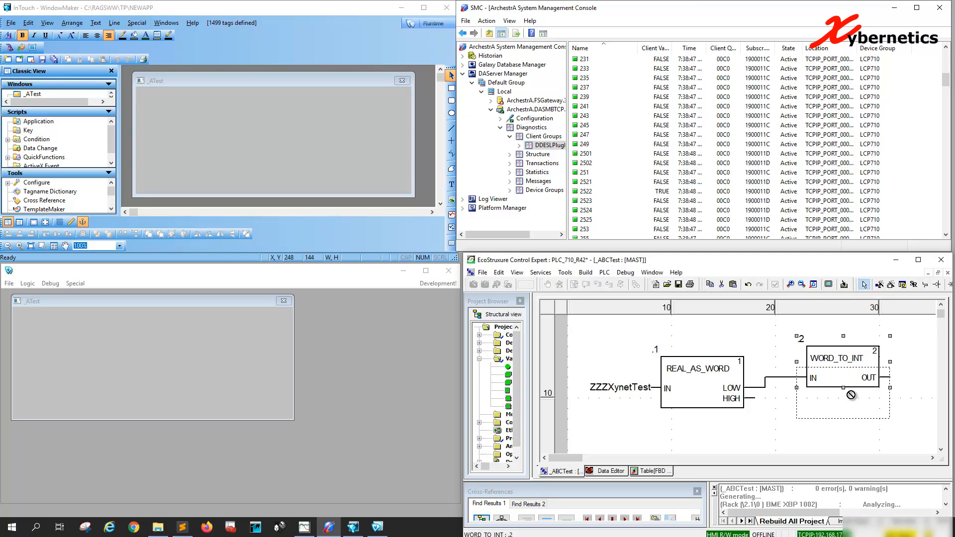
pyautogui.click(843, 423)
pyautogui.moveTo(753, 398); pyautogui.dragTo(797, 438)
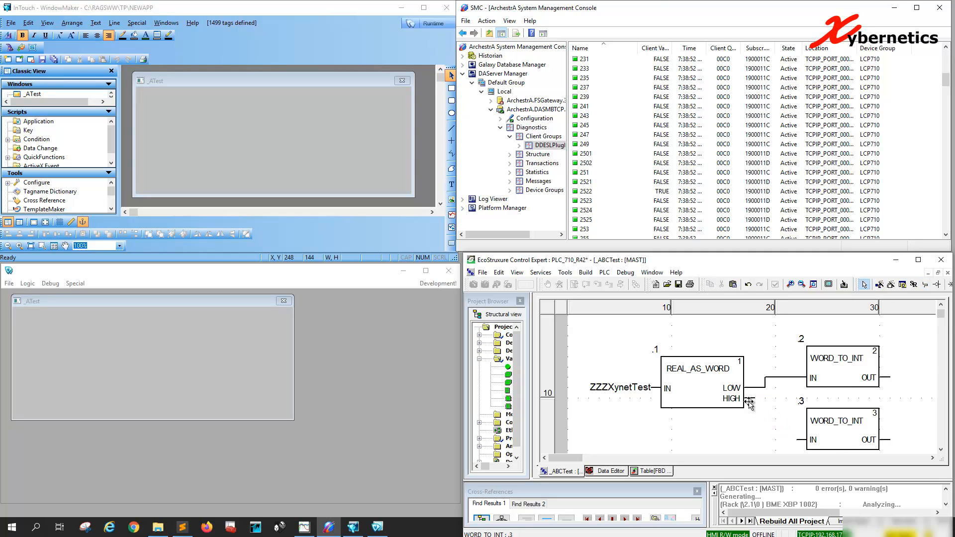
pyautogui.moveTo(754, 399); pyautogui.dragTo(813, 417)
pyautogui.moveTo(839, 368); pyautogui.dragTo(818, 367)
# Step: Assign %MW2526 to the OUT pin of the upper WORD_TO_INT block and copy the address
pyautogui.click(890, 380)
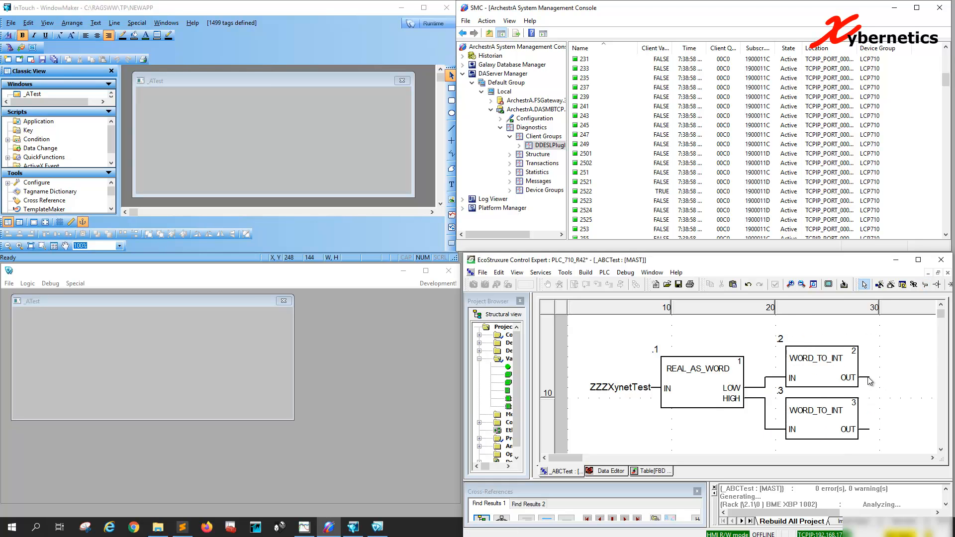
pyautogui.doubleClick(869, 378)
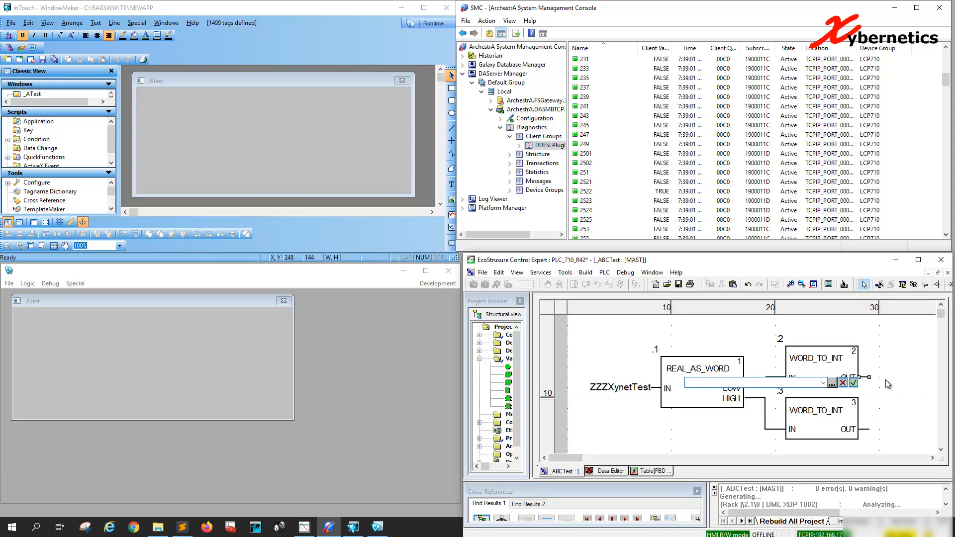
pyautogui.write('@MW')
pyautogui.press('BackSpace')
pyautogui.press('BackSpace')
pyautogui.press('BackSpace')
pyautogui.write('%MW')
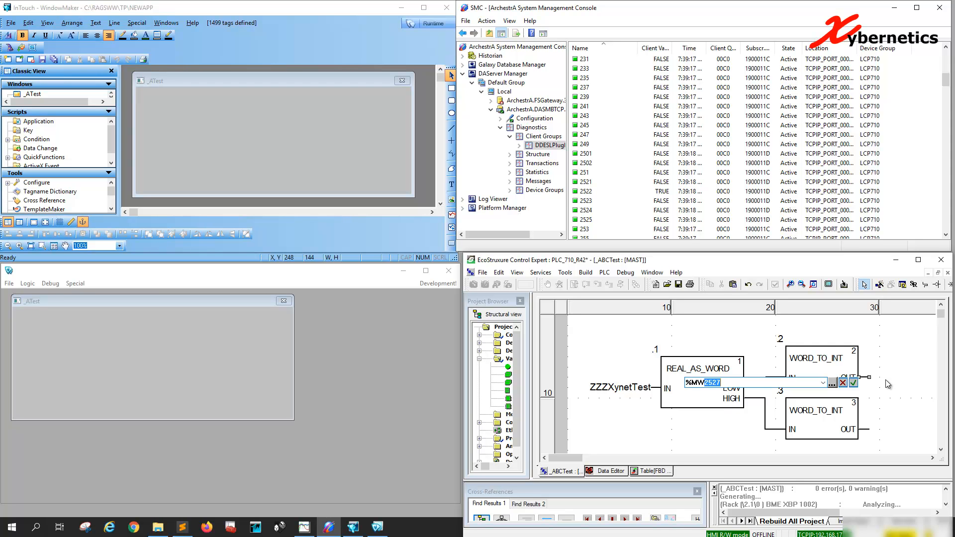
pyautogui.write('2526')
pyautogui.hotkey('ctrl', 'a')
pyautogui.press('Return')
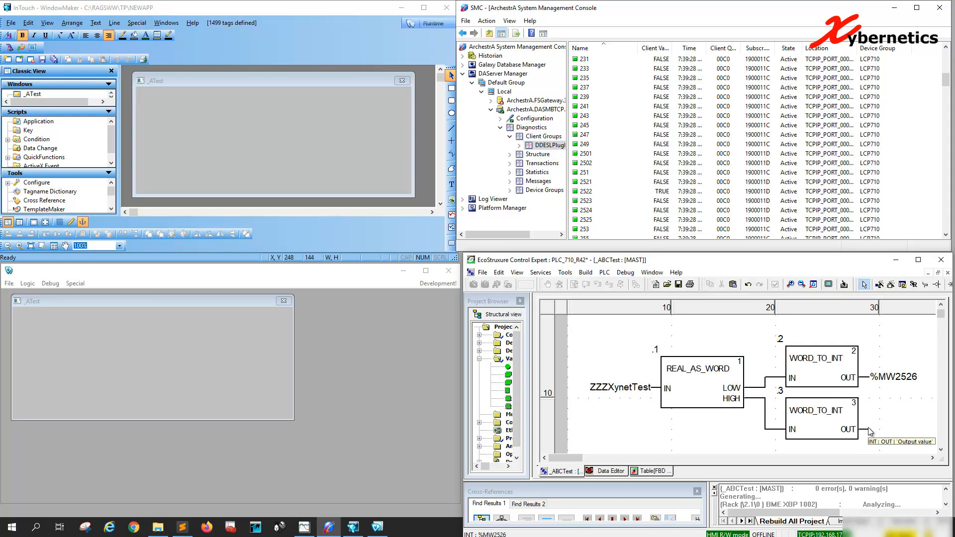
# Step: Assign %MW2527 to the OUT pin of the lower WORD_TO_INT block by reusing the copied address
pyautogui.doubleClick(869, 429)
pyautogui.hotkey('ctrl', 'v')
pyautogui.press('BackSpace')
pyautogui.write('7')
pyautogui.press('Return')
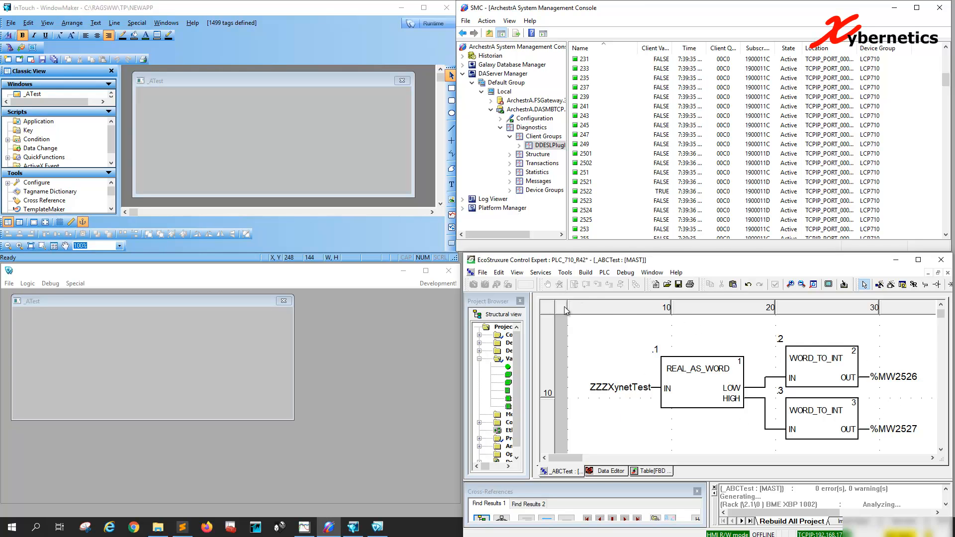
# Step: Check ZZZXynetTest in the Data Editor, then rebuild the entire project and confirm the complete rebuild
pyautogui.click(609, 472)
pyautogui.click(572, 475)
pyautogui.click(598, 471)
pyautogui.click(585, 277)
pyautogui.click(601, 317)
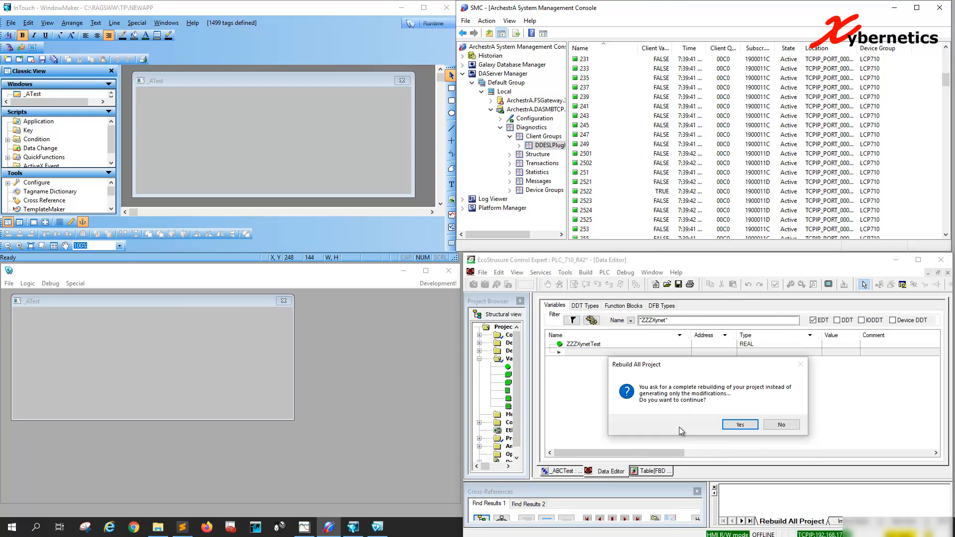
pyautogui.click(740, 424)
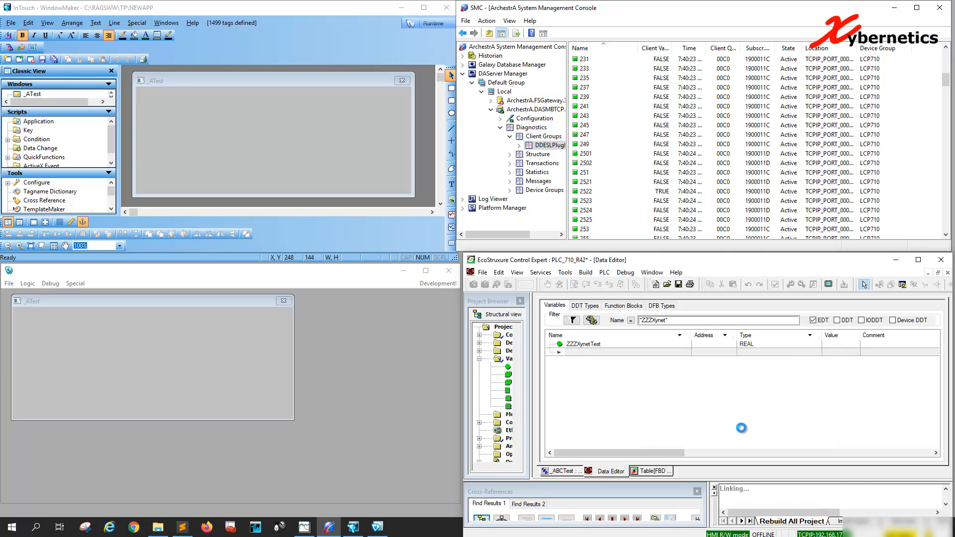
# Step: Test the connection to the PLC address 192.168.17.88 over TCPIP, accept the address settings and connect to the PLC
pyautogui.click(604, 273)
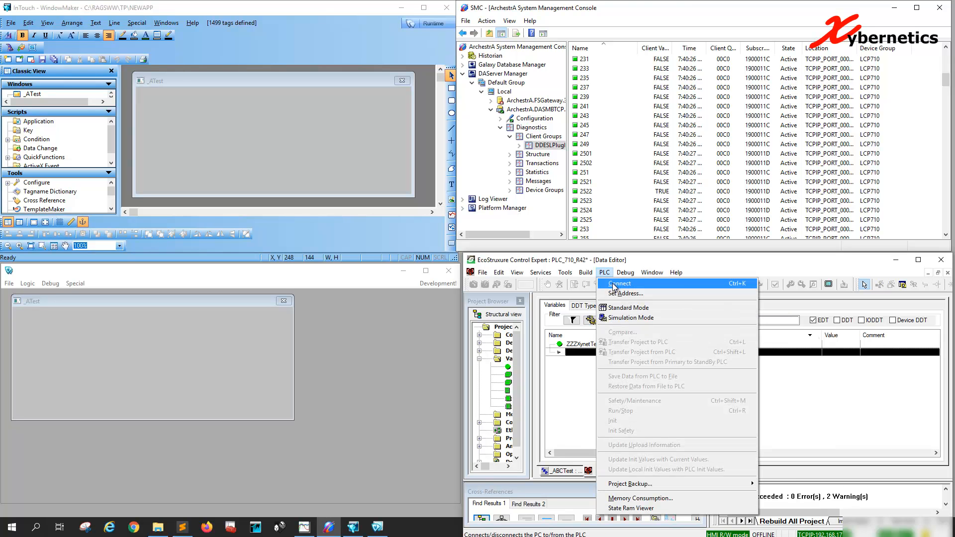
pyautogui.click(617, 294)
pyautogui.click(609, 388)
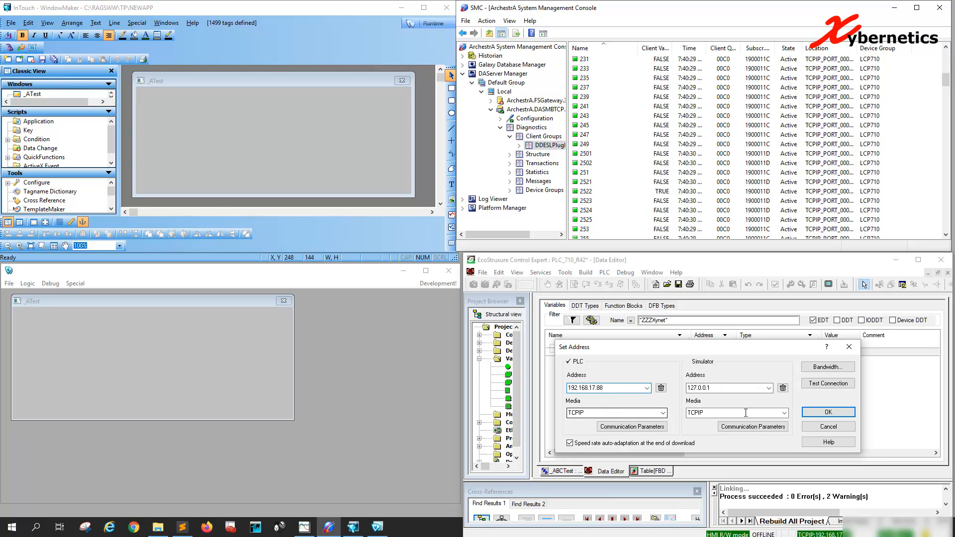
pyautogui.click(821, 386)
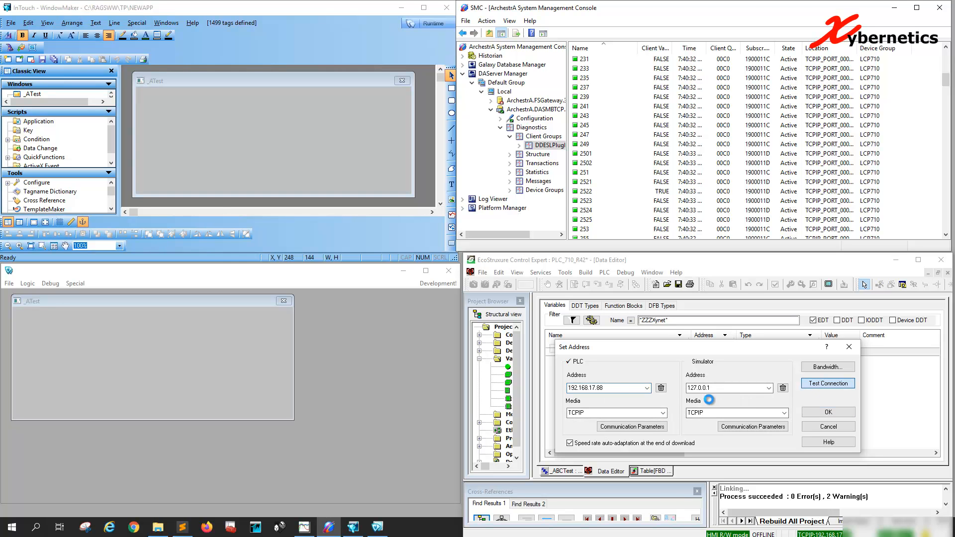
pyautogui.click(777, 422)
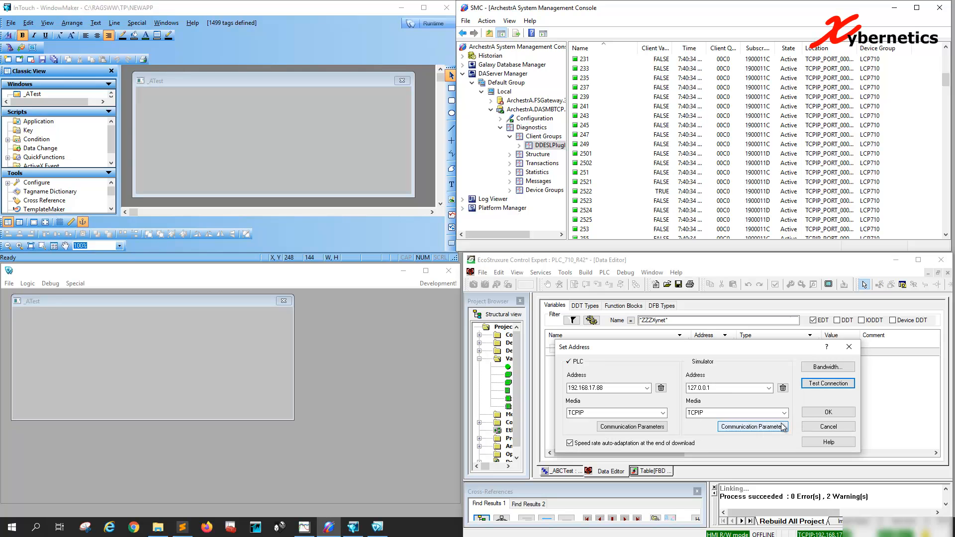
pyautogui.click(828, 412)
pyautogui.click(604, 273)
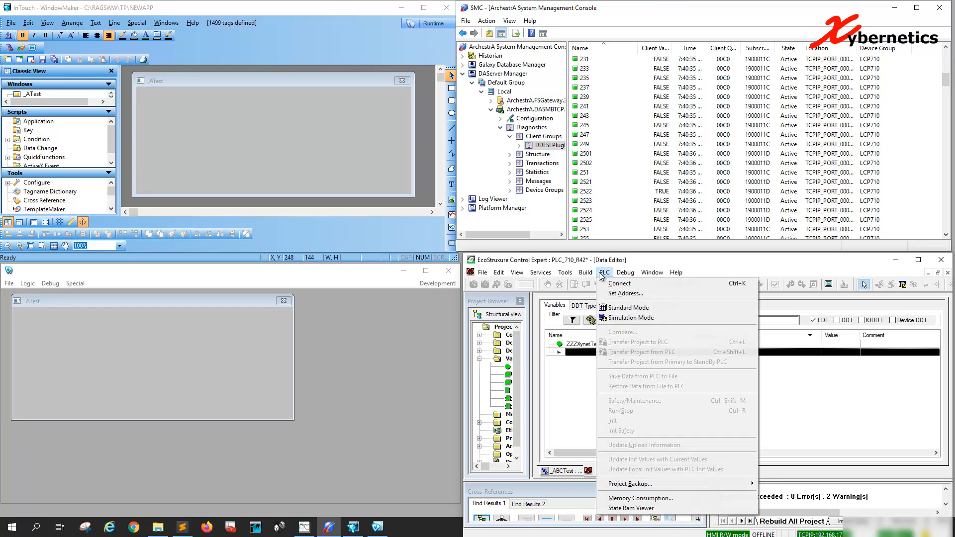
pyautogui.click(616, 285)
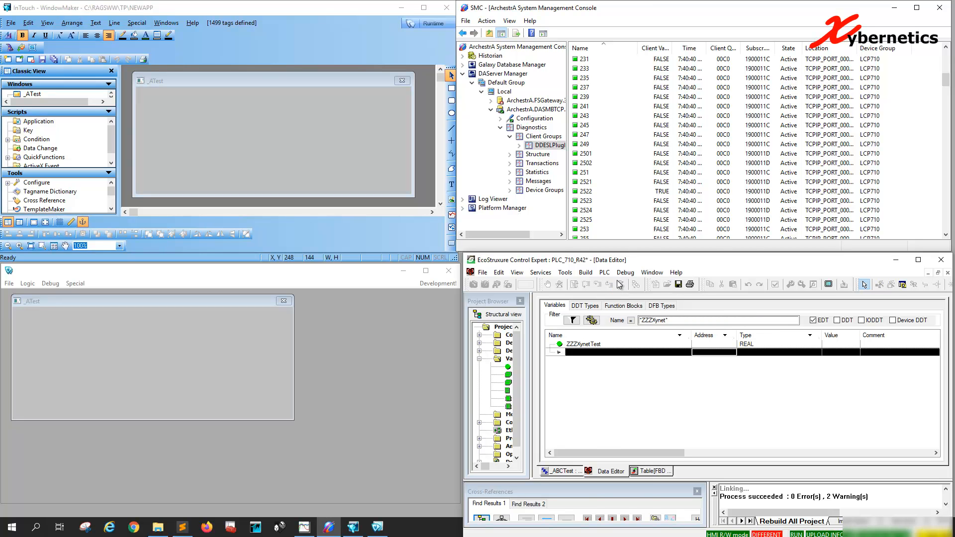
# Step: Transfer the project to the PLC with PLC Run after Transfer enabled, confirm the run and show the _ABCTest section
pyautogui.click(604, 273)
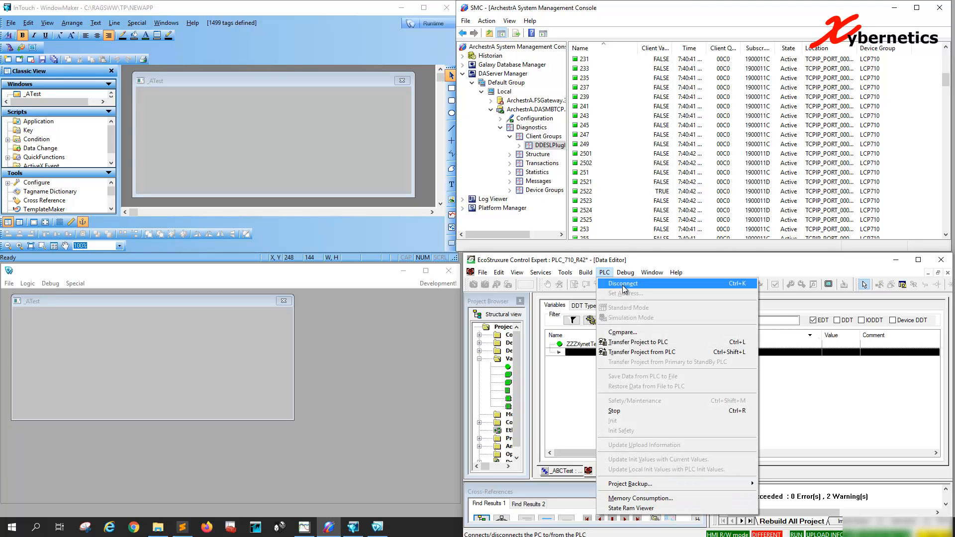
pyautogui.click(642, 342)
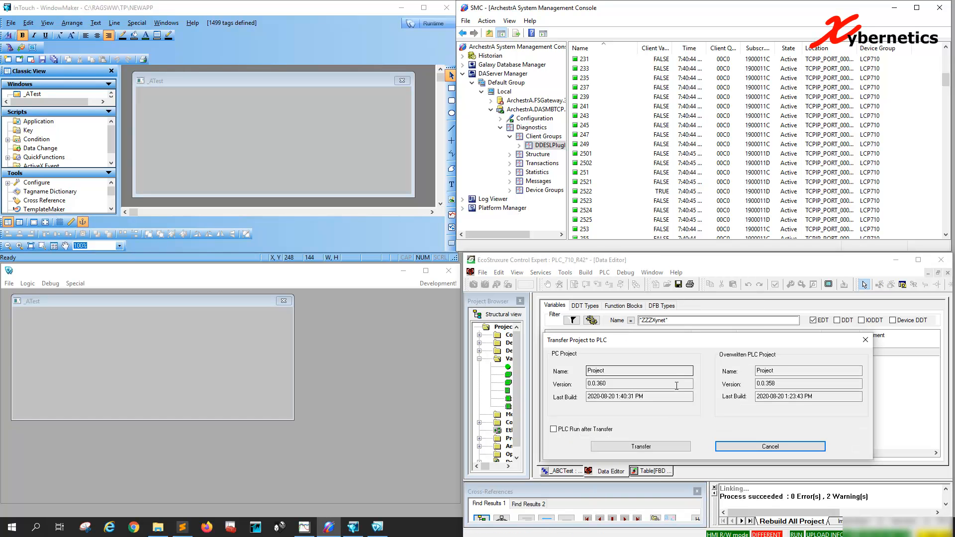
pyautogui.click(553, 429)
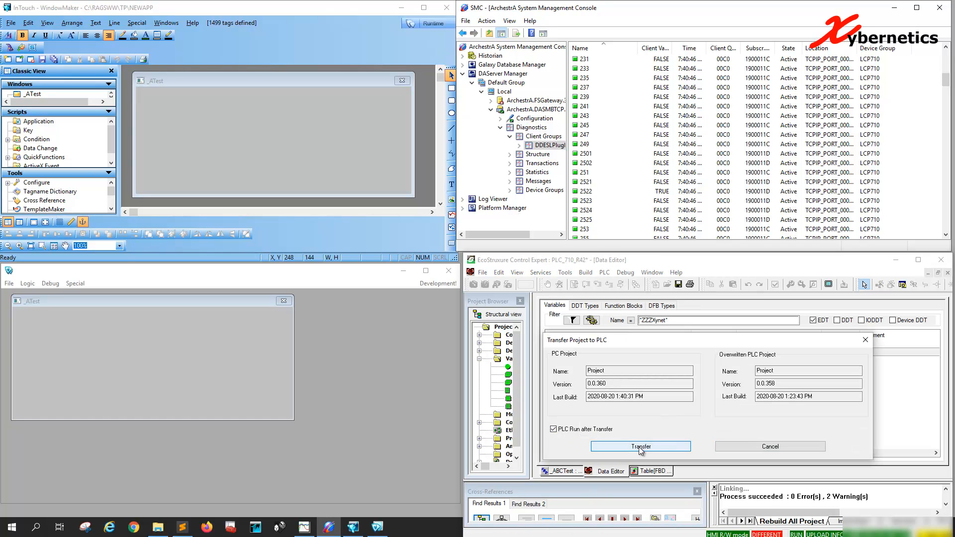
pyautogui.click(640, 447)
pyautogui.click(710, 434)
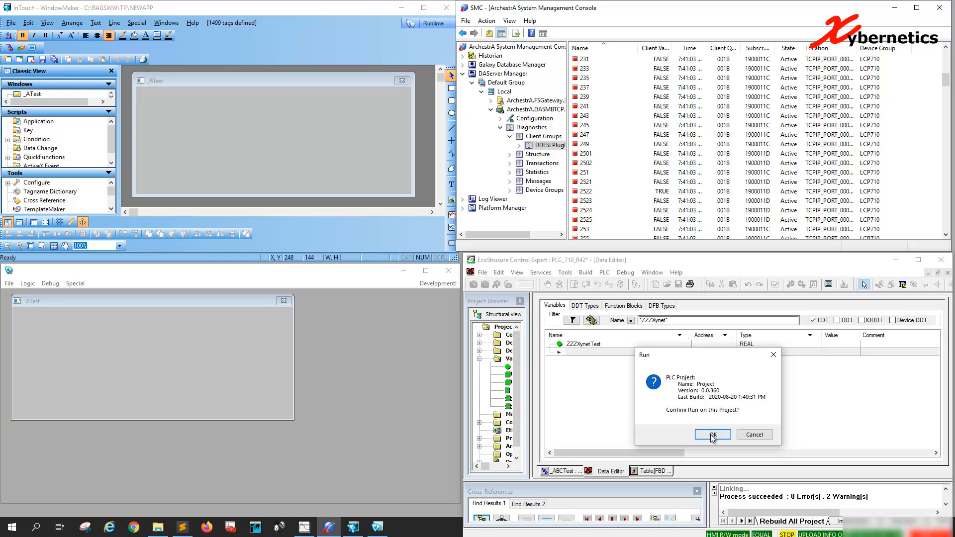
pyautogui.click(710, 436)
pyautogui.click(562, 471)
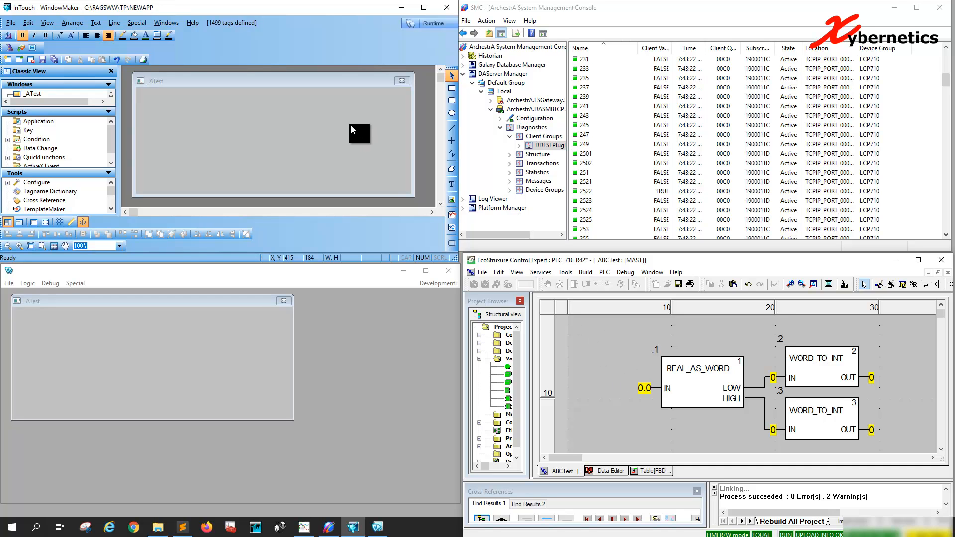
# Step: Switch to InTouch WindowMaker and place a "###.####" text object in the _ATest window
pyautogui.click(452, 182)
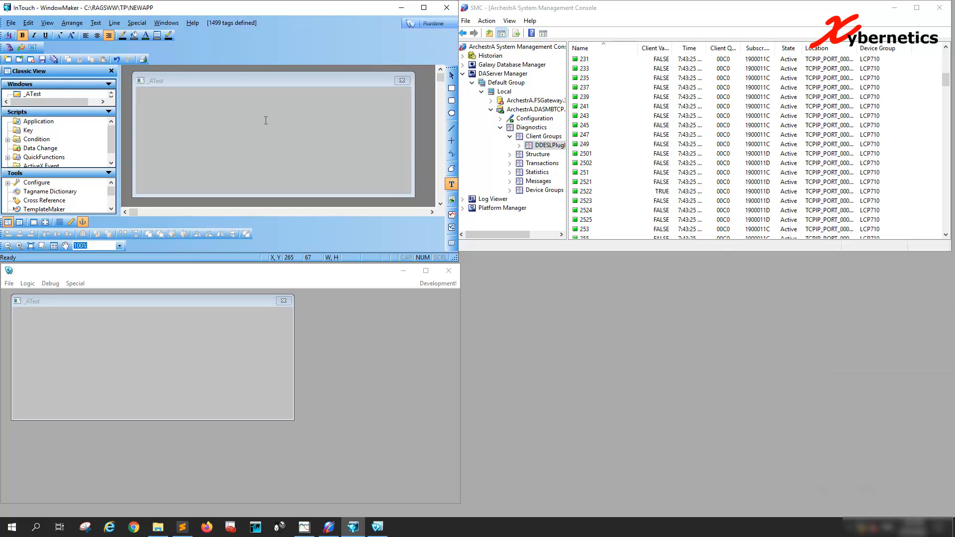
pyautogui.click(300, 127)
pyautogui.rightClick(289, 120)
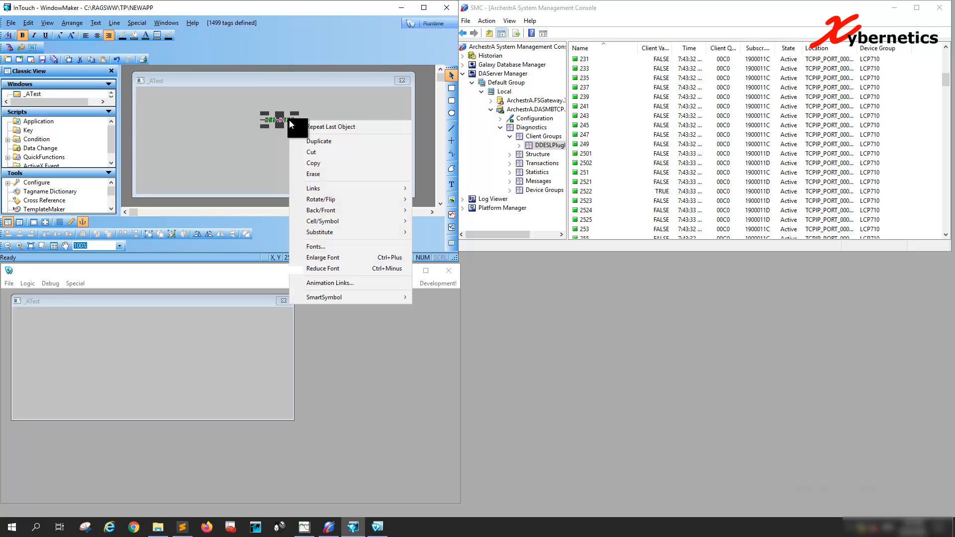
pyautogui.click(246, 145)
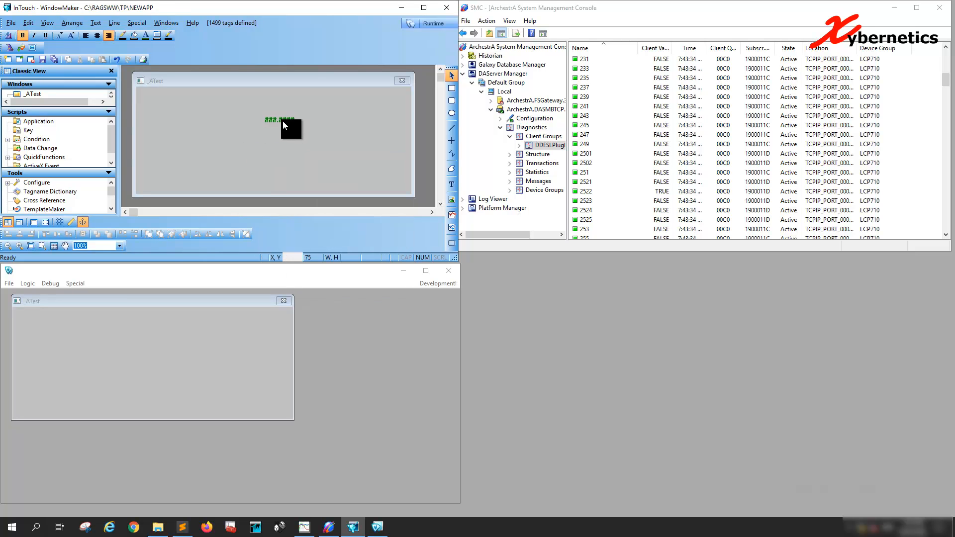
# Step: Set the text's font to Tahoma at a larger size and stretch the text object to about 332 by 115
pyautogui.rightClick(283, 123)
pyautogui.click(327, 248)
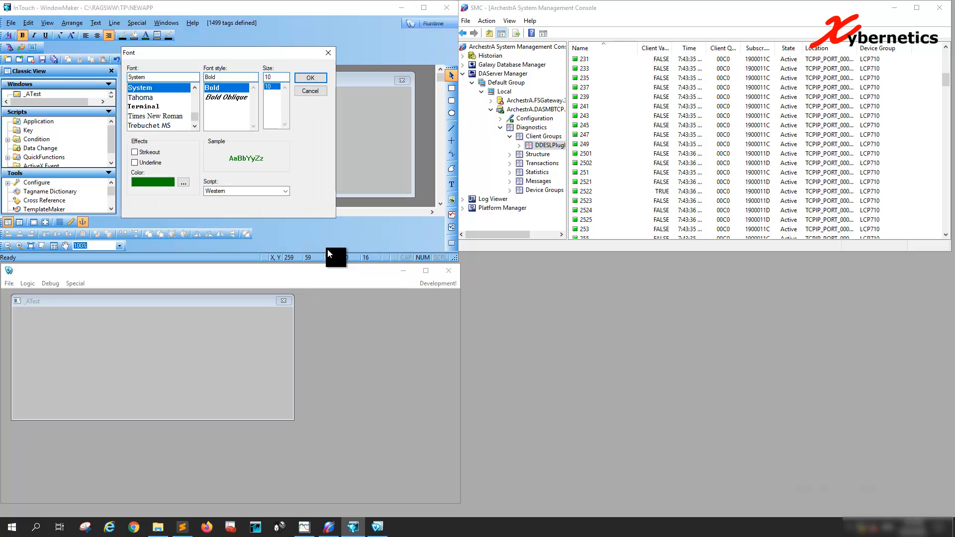
pyautogui.click(155, 100)
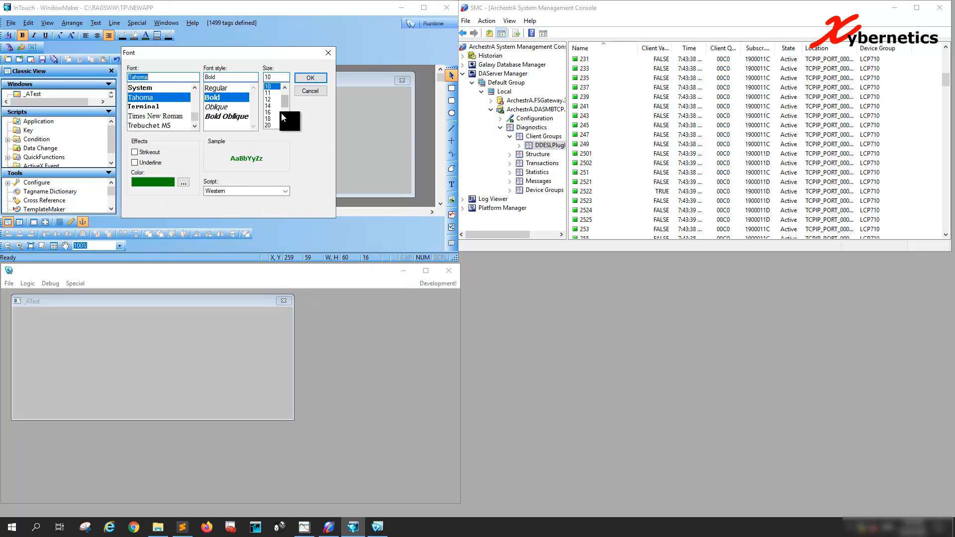
pyautogui.click(267, 109)
pyautogui.click(310, 77)
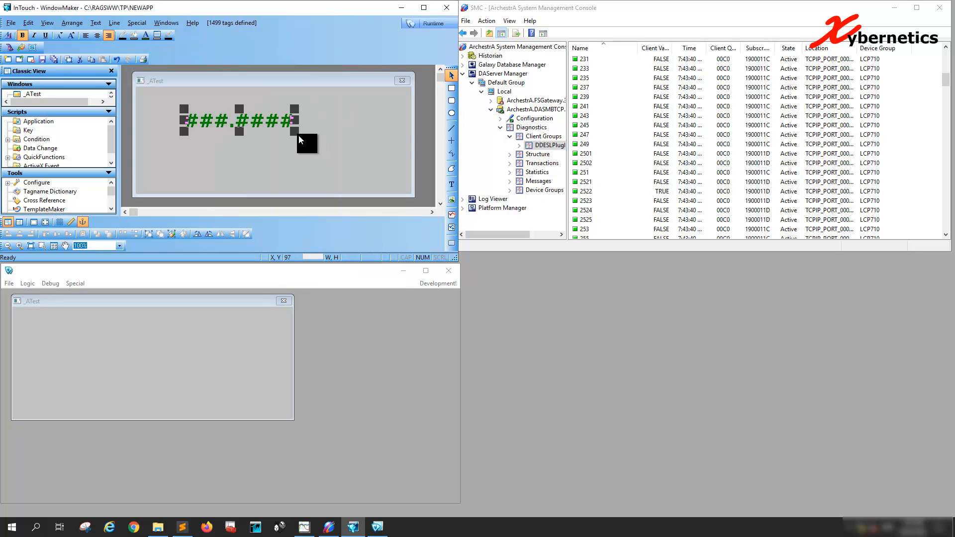
pyautogui.moveTo(297, 134); pyautogui.dragTo(351, 165)
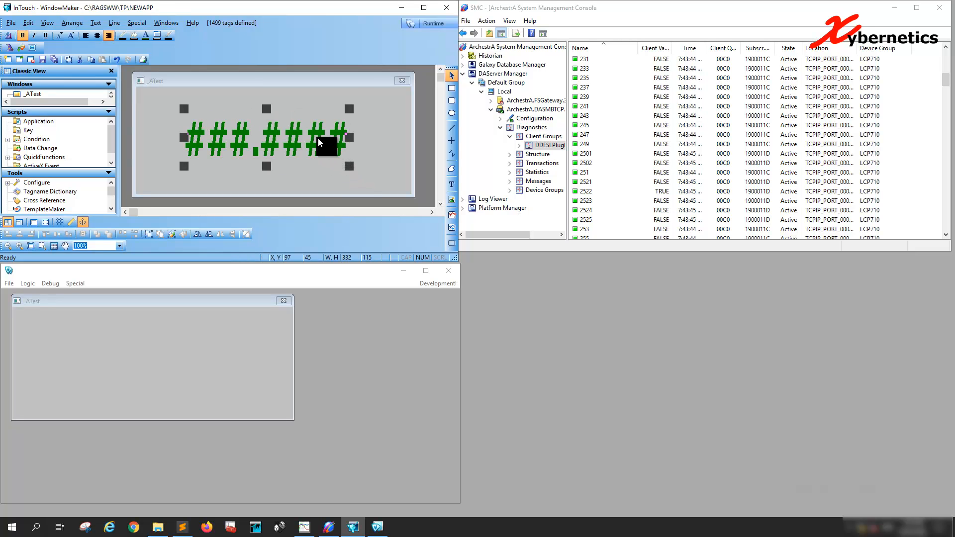
# Step: Give the text an analog value display link with the expression ZZZZTest and open that tag's definition with details and alarms
pyautogui.rightClick(319, 141)
pyautogui.click(391, 302)
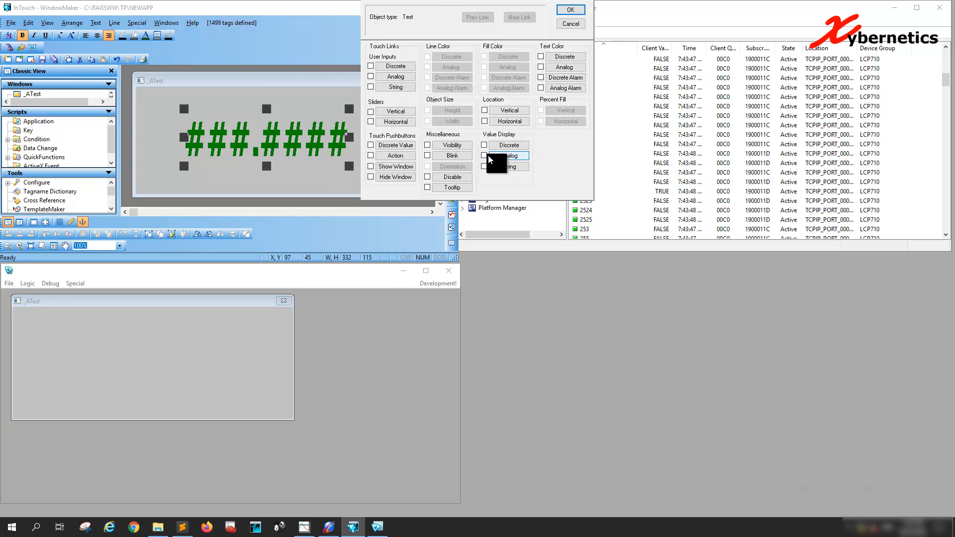
pyautogui.click(507, 156)
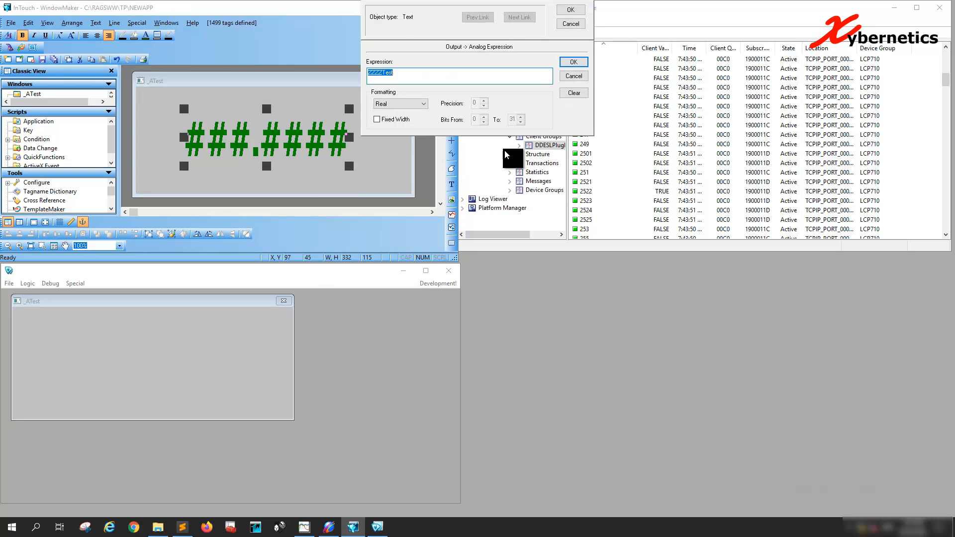
pyautogui.doubleClick(425, 76)
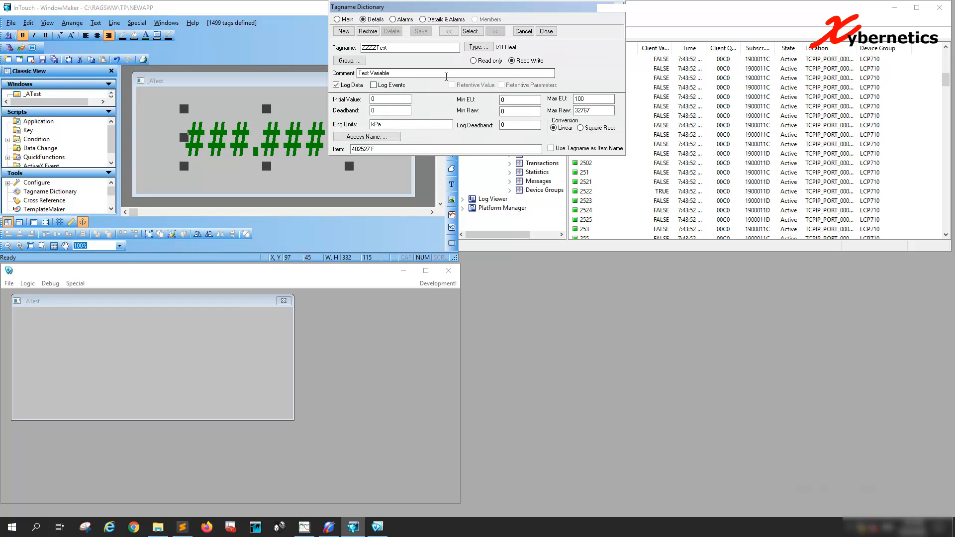
pyautogui.click(422, 19)
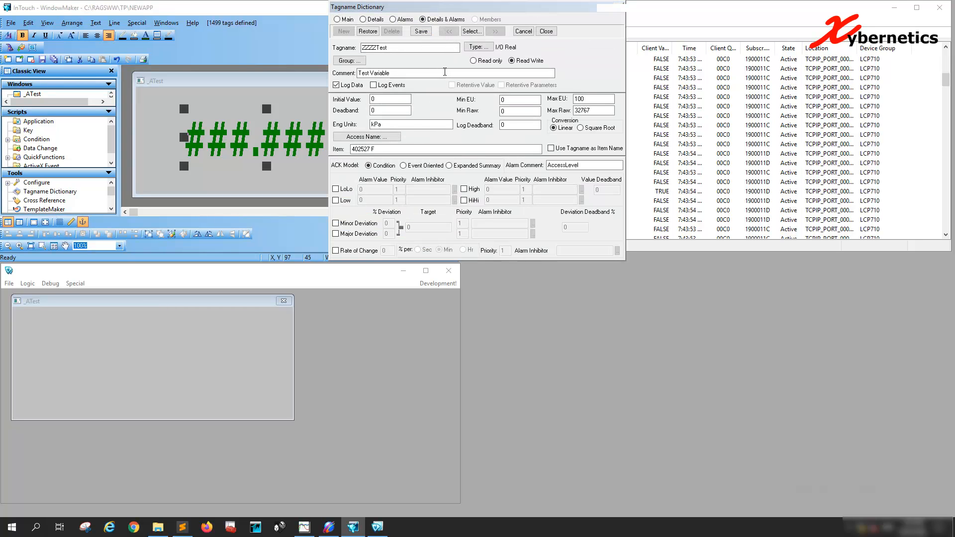
# Step: Review the ZZZZTest tag's name, tag type and comment without changing them
pyautogui.click(395, 47)
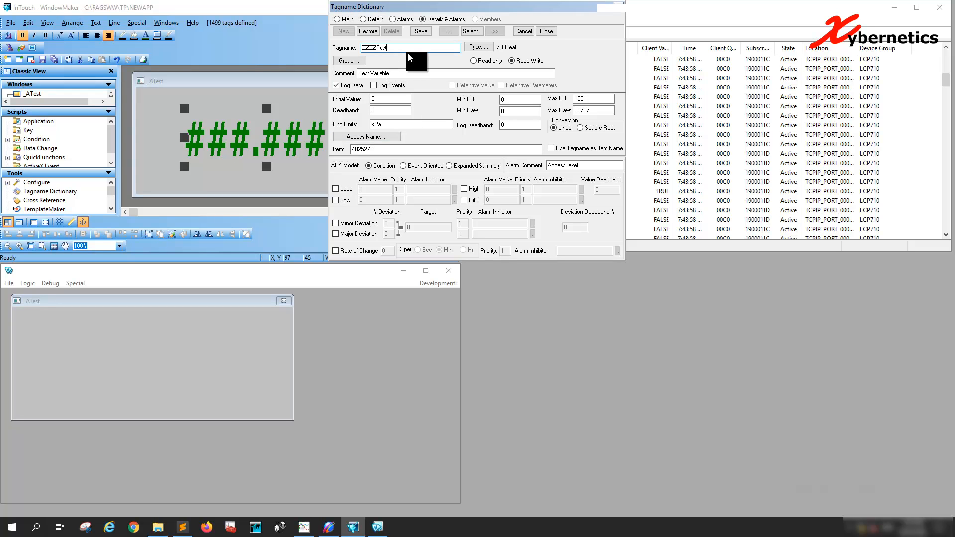
pyautogui.doubleClick(377, 48)
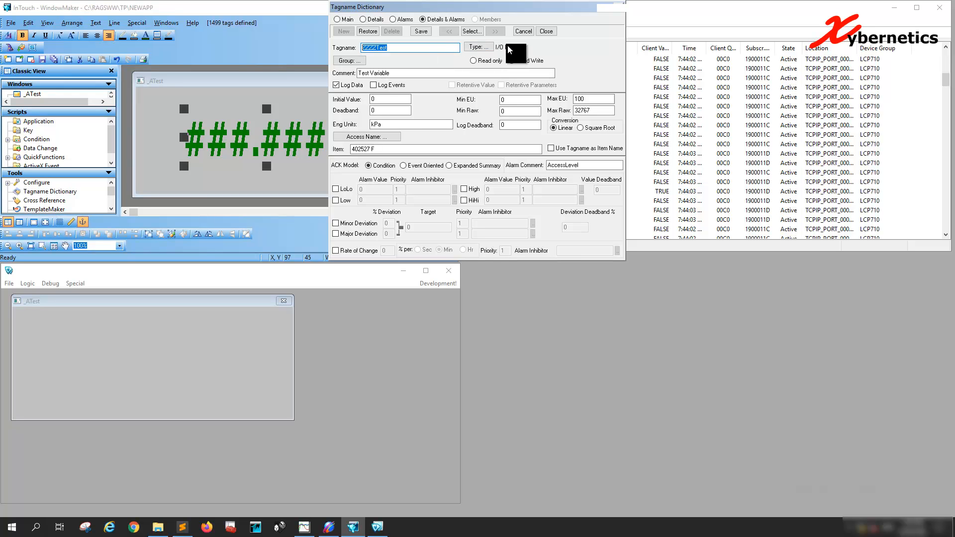
pyautogui.click(478, 47)
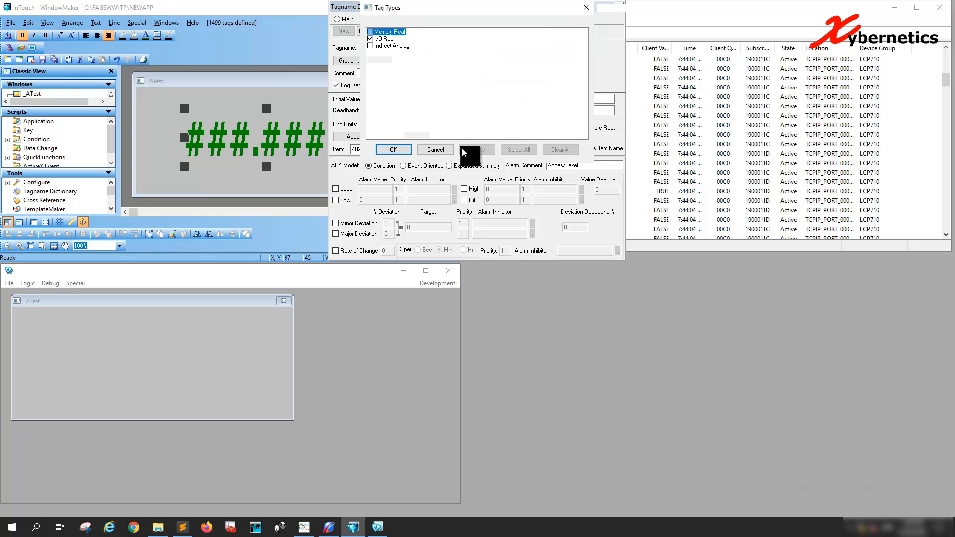
pyautogui.click(431, 149)
pyautogui.moveTo(395, 73); pyautogui.dragTo(350, 71)
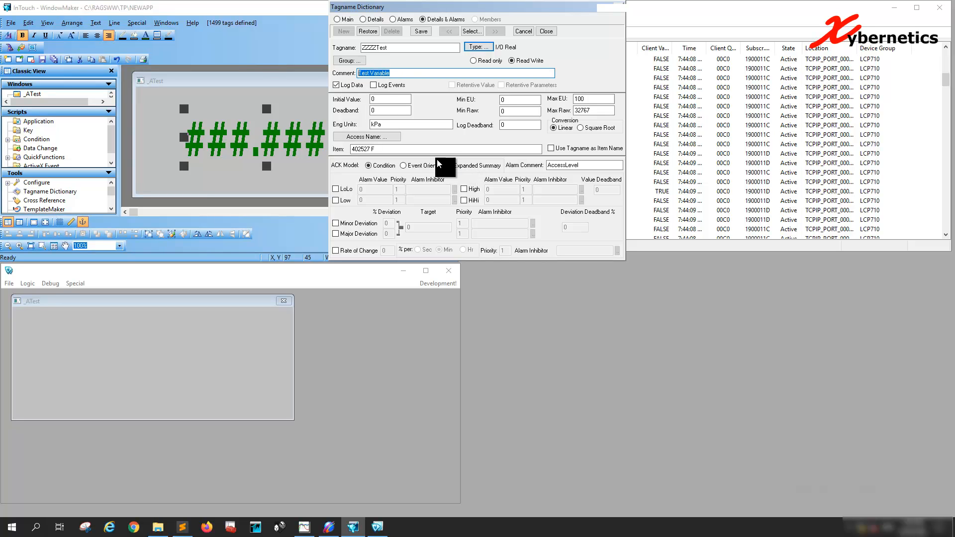
# Step: Compare the ZZZZTest tag's item address with the register addresses on the WORD_TO_INT outputs in Control Expert
pyautogui.click(425, 151)
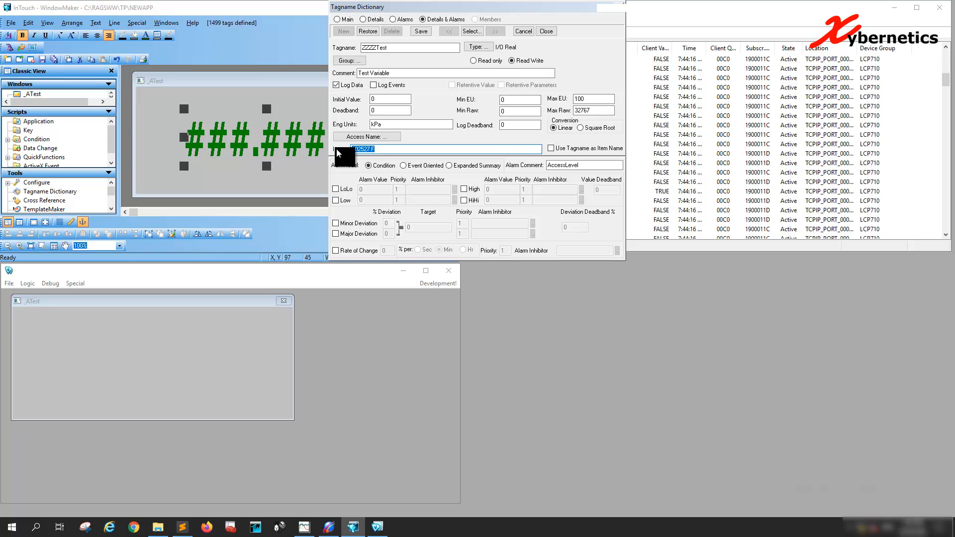
pyautogui.click(373, 149)
pyautogui.press('BackSpace')
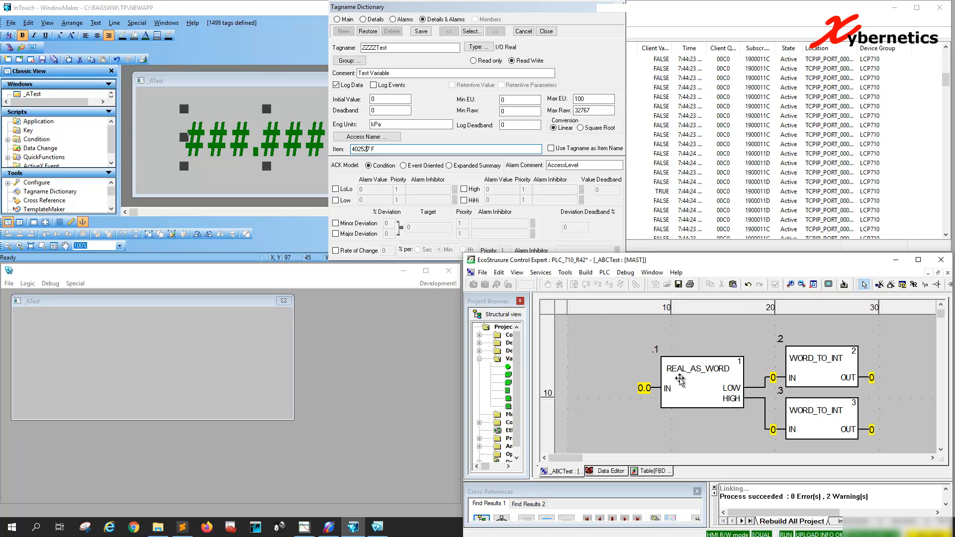
pyautogui.moveTo(691, 382); pyautogui.dragTo(682, 389)
pyautogui.click(713, 423)
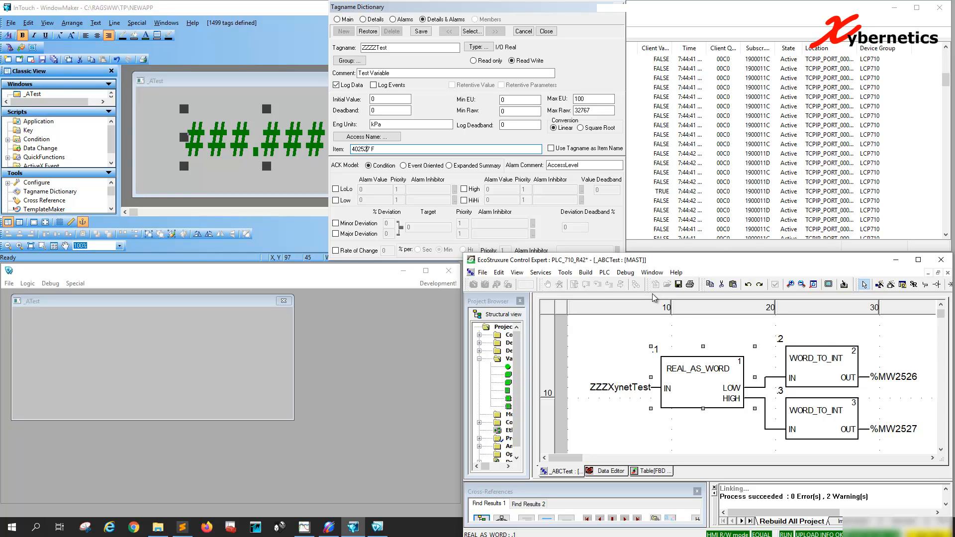
pyautogui.click(377, 149)
pyautogui.moveTo(376, 149); pyautogui.dragTo(338, 142)
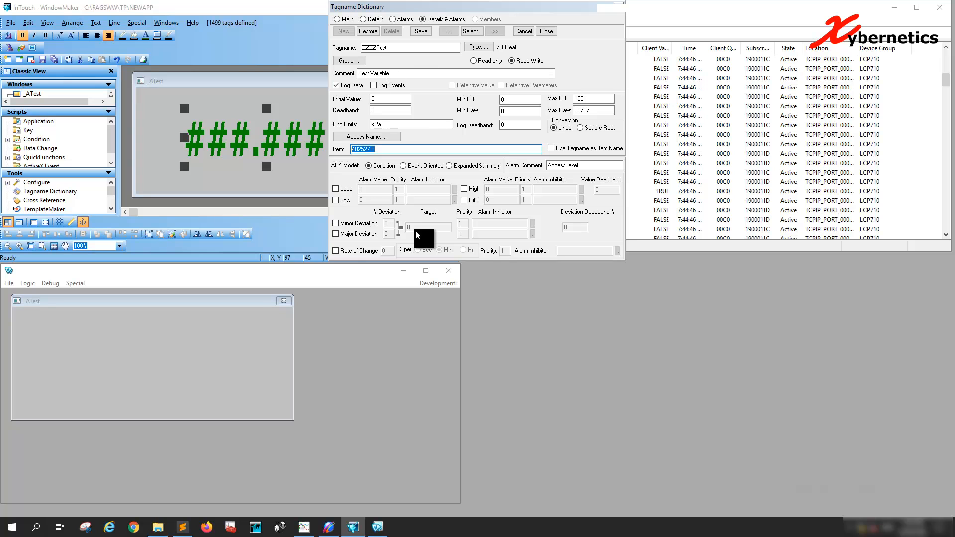
pyautogui.moveTo(353, 527)
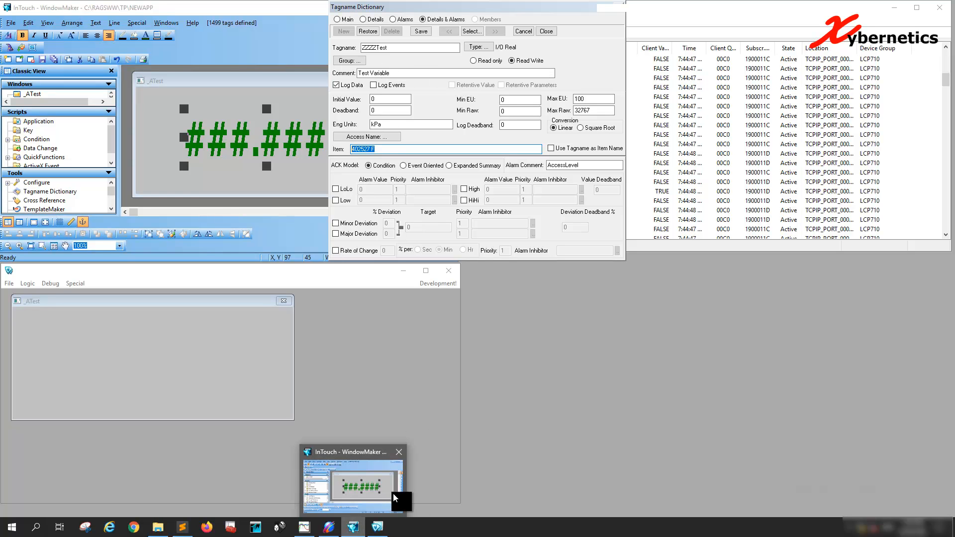
pyautogui.click(377, 149)
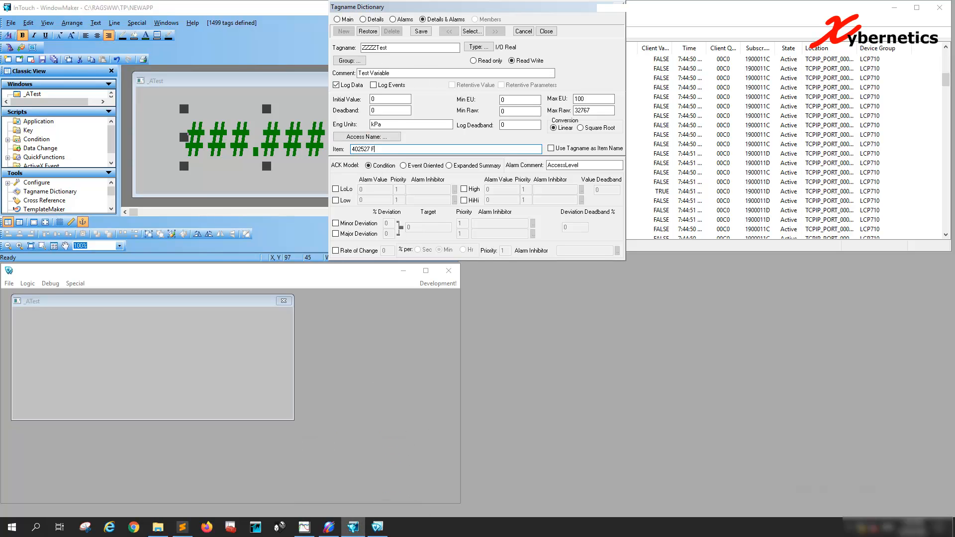
pyautogui.hotkey('alt', 'Tab')
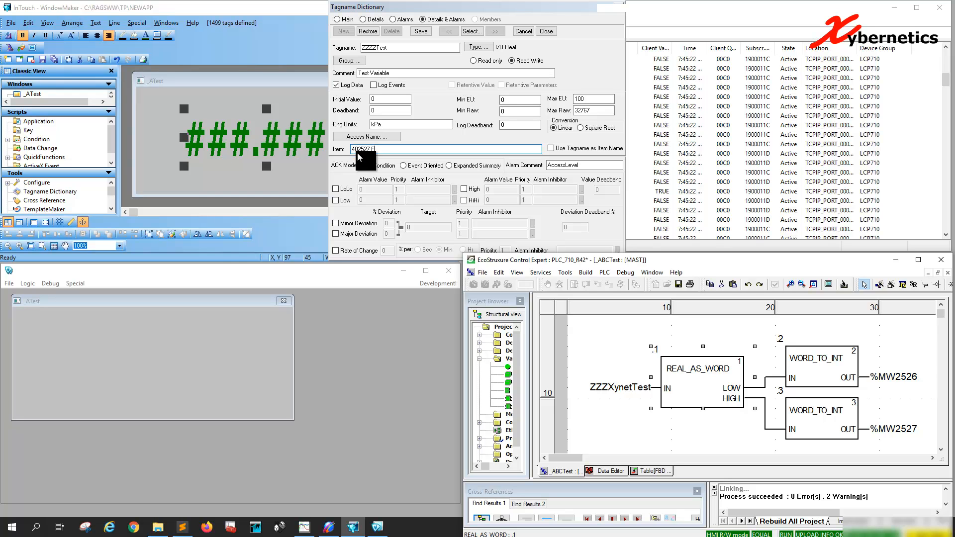
# Step: Check the ZZZZTest tag's item, EU and raw limits, save its definition, and accept the text's analog display link
pyautogui.click(441, 151)
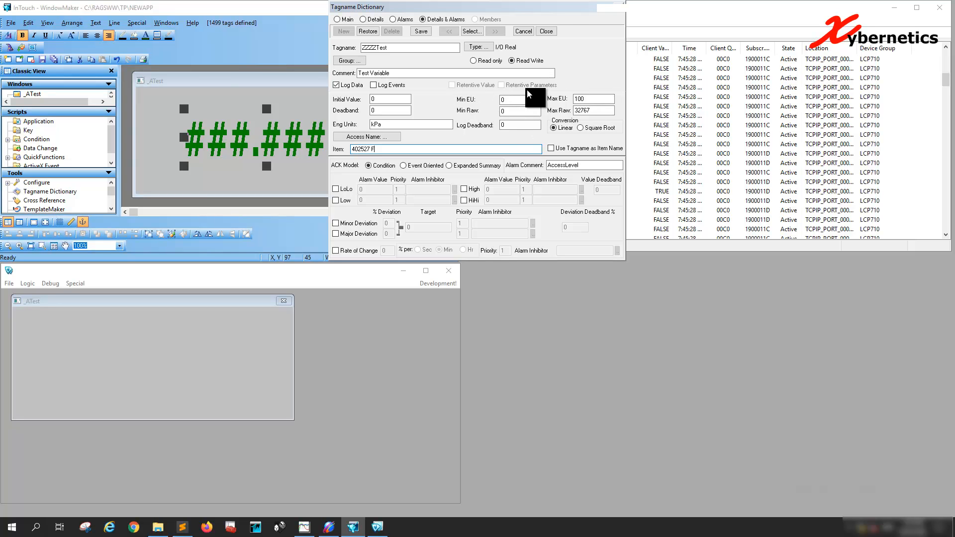
pyautogui.doubleClick(509, 98)
pyautogui.doubleClick(598, 98)
pyautogui.click(511, 110)
pyautogui.click(598, 111)
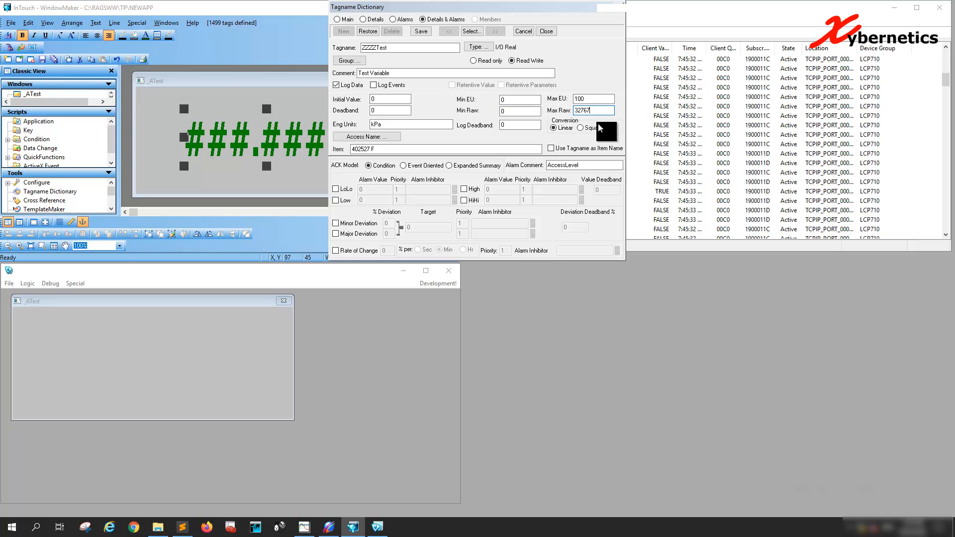
pyautogui.click(421, 32)
pyautogui.click(546, 32)
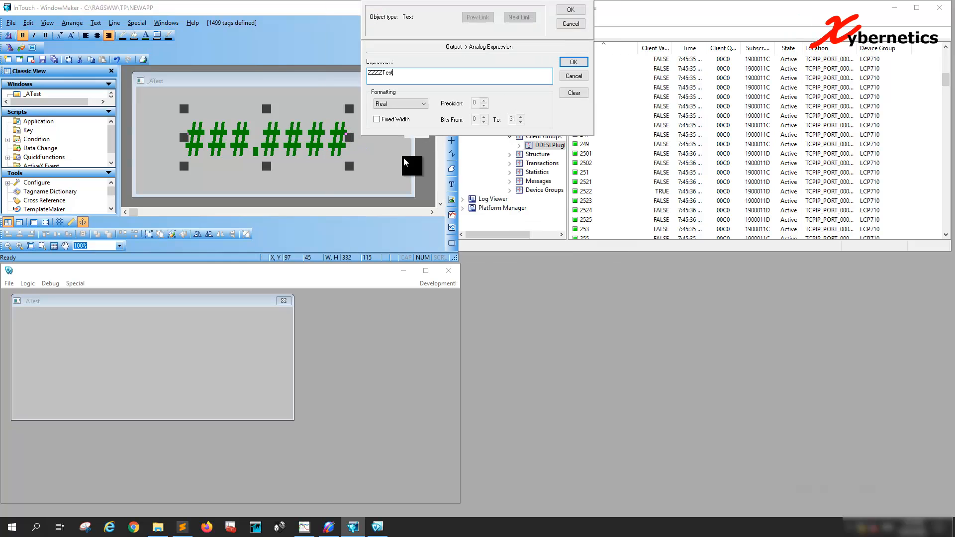
pyautogui.click(571, 9)
pyautogui.click(376, 152)
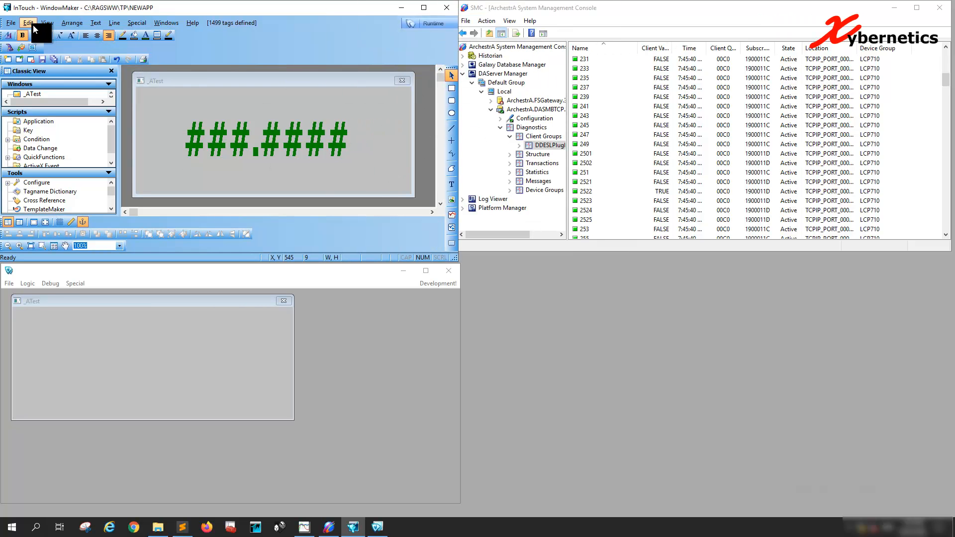
# Step: Save the _ATest window
pyautogui.click(14, 22)
pyautogui.click(42, 63)
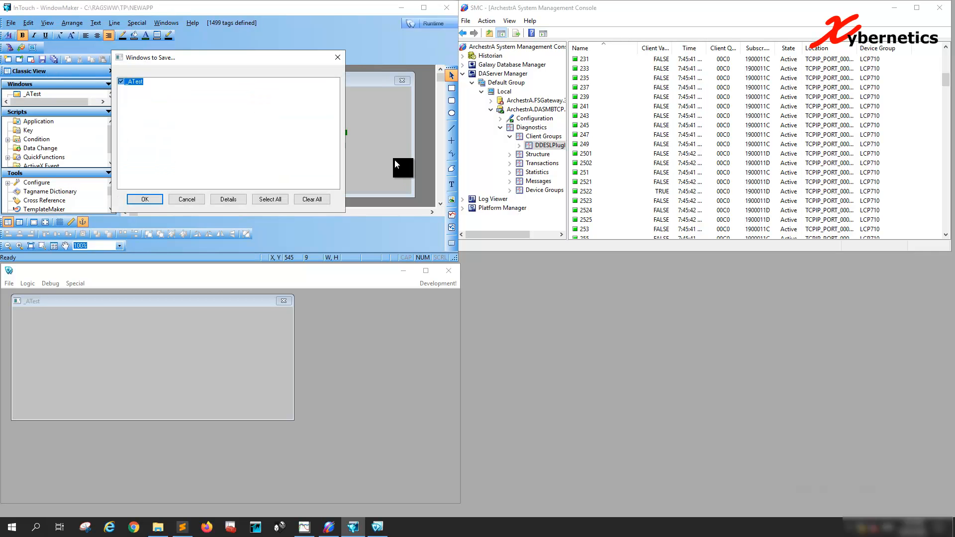
pyautogui.click(147, 199)
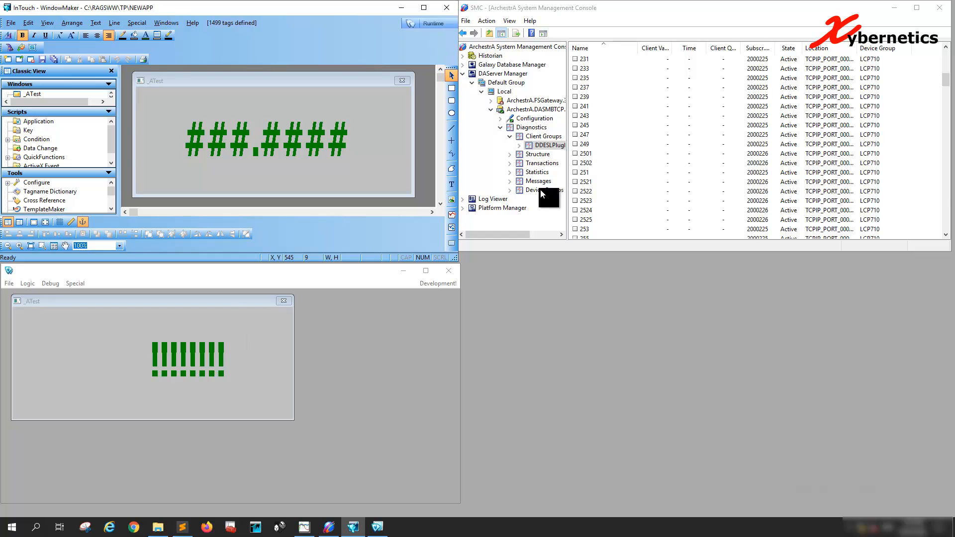
# Step: Find item 402527 F in the DASMBTCP client group diagnostics of the System Management Console and examine its value
pyautogui.click(948, 178)
pyautogui.click(947, 178)
pyautogui.click(947, 178)
pyautogui.click(947, 178)
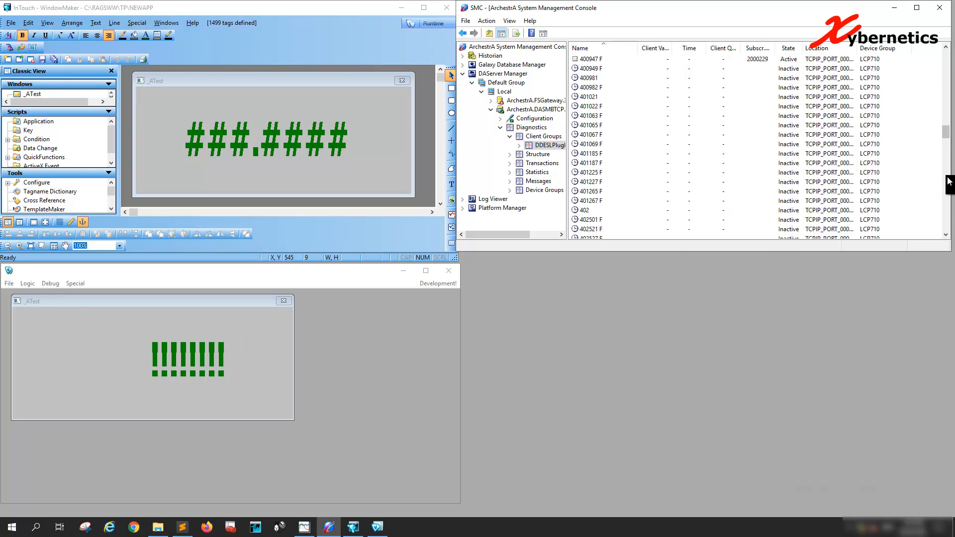
pyautogui.click(947, 180)
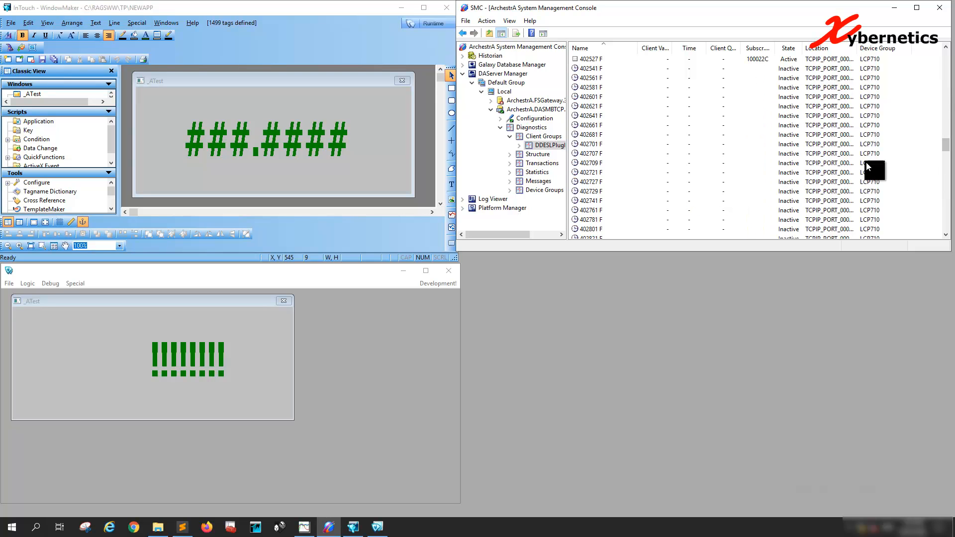
pyautogui.click(595, 61)
pyautogui.scroll(3, 651, 91)
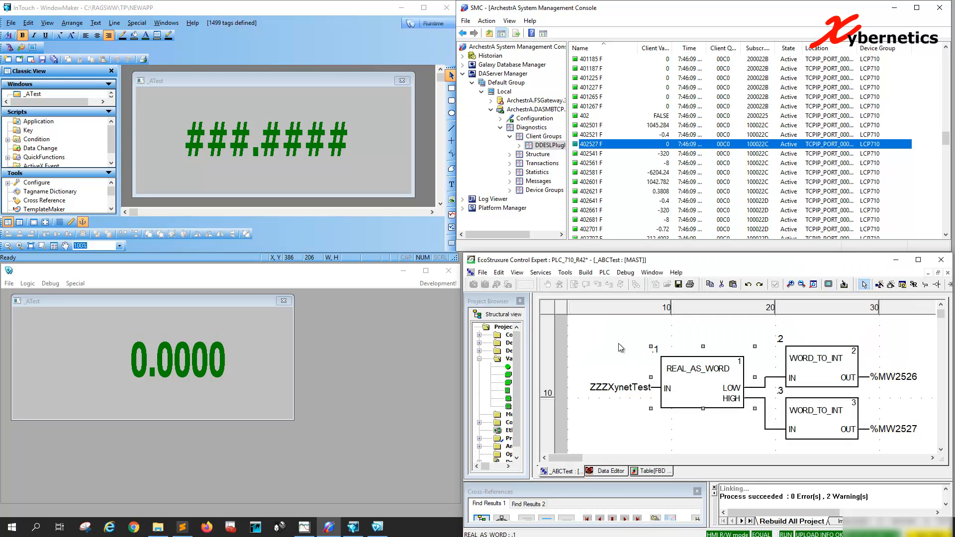
# Step: Switch to Control Expert and build the project changes, including the modified _ABCTest section
pyautogui.click(604, 273)
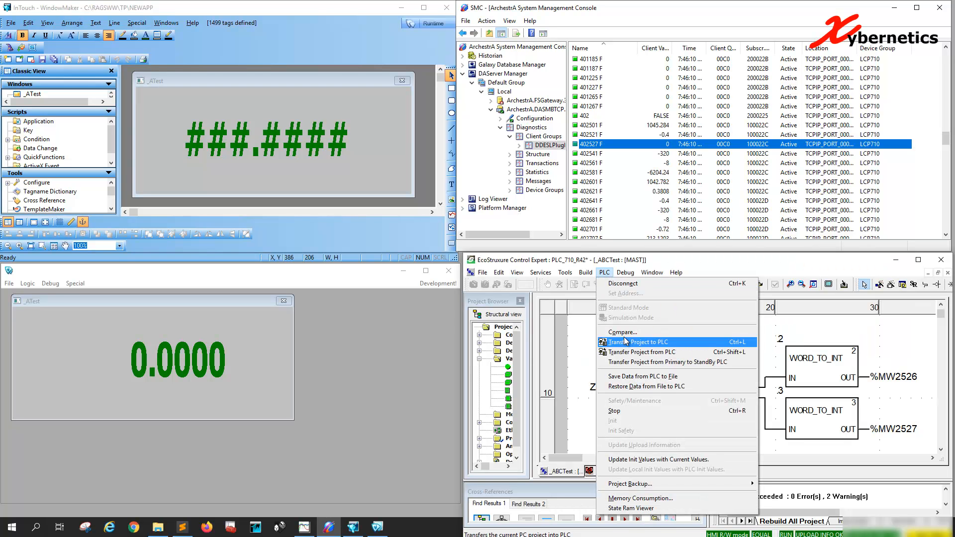
pyautogui.click(585, 273)
pyautogui.click(591, 307)
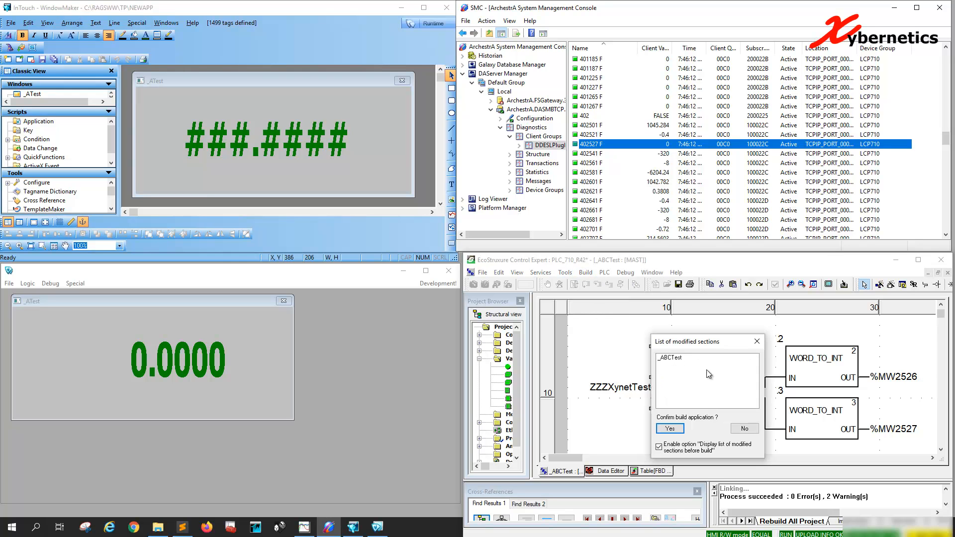
pyautogui.click(670, 429)
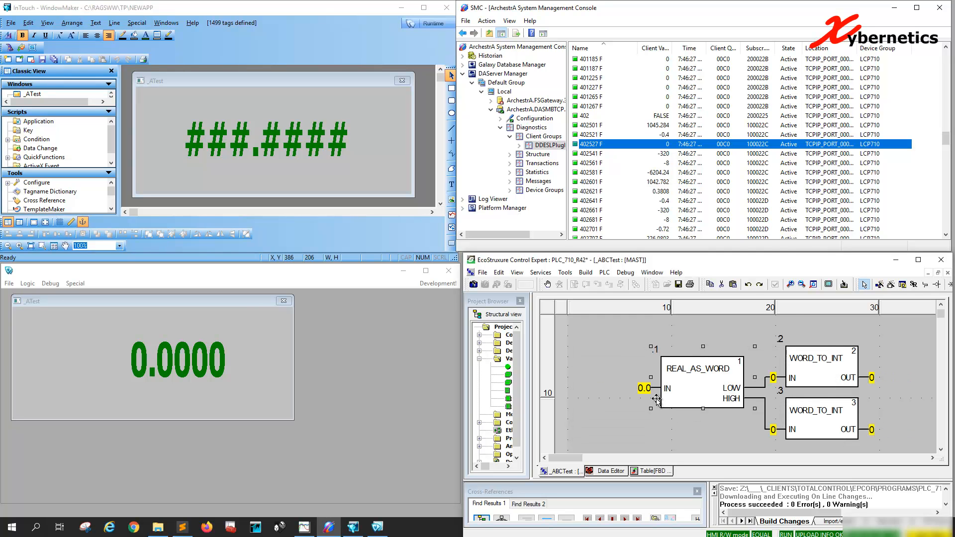
# Step: Create an animation table for the REAL_AS_WORD input variable ZZZXynetTest and enable value modification in it
pyautogui.rightClick(643, 387)
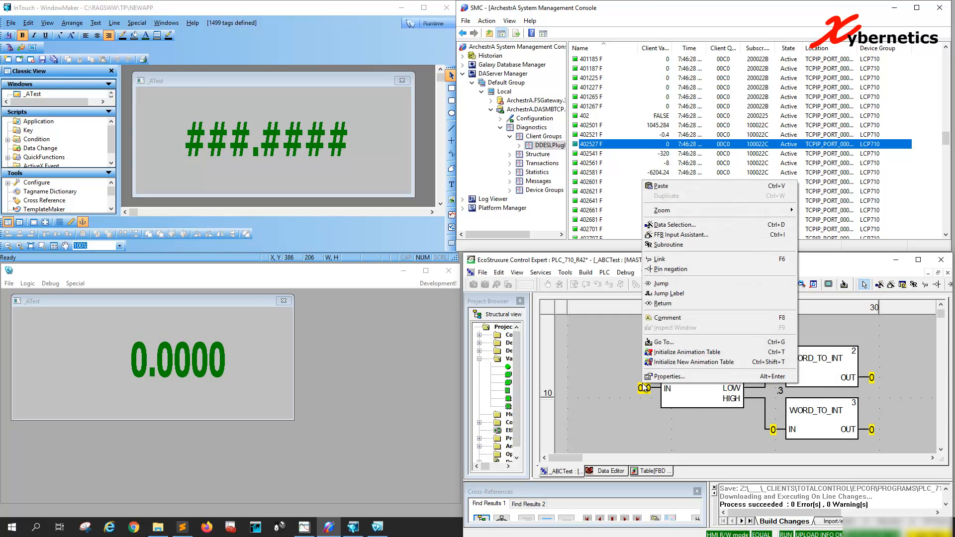
pyautogui.click(701, 357)
pyautogui.click(653, 332)
pyautogui.click(652, 329)
pyautogui.click(575, 310)
pyautogui.click(575, 310)
pyautogui.click(655, 328)
pyautogui.click(656, 328)
pyautogui.click(619, 329)
pyautogui.write('123.45')
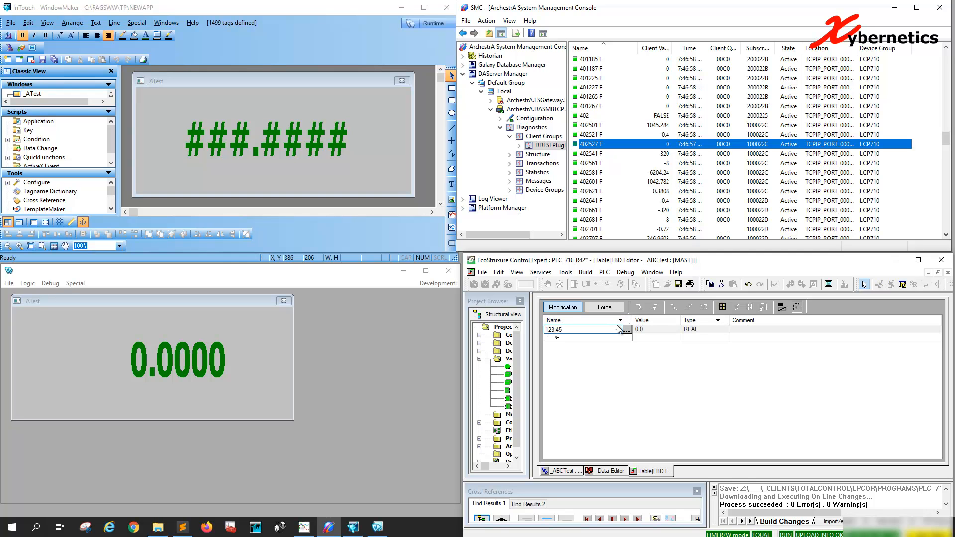
pyautogui.press('Escape')
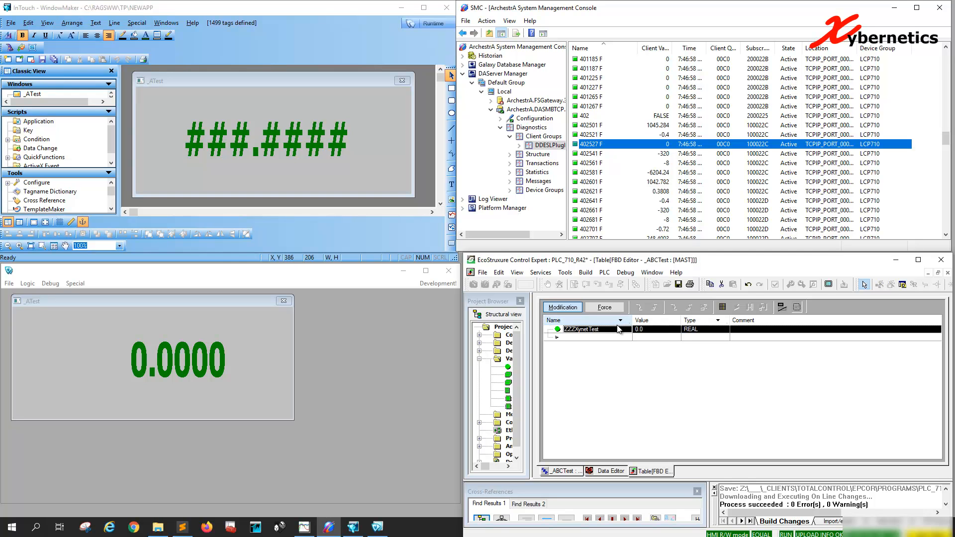
# Step: Set ZZZXynetTest's value to 123.45 in the animation table
pyautogui.click(665, 329)
pyautogui.write('123.45')
pyautogui.press('Return')
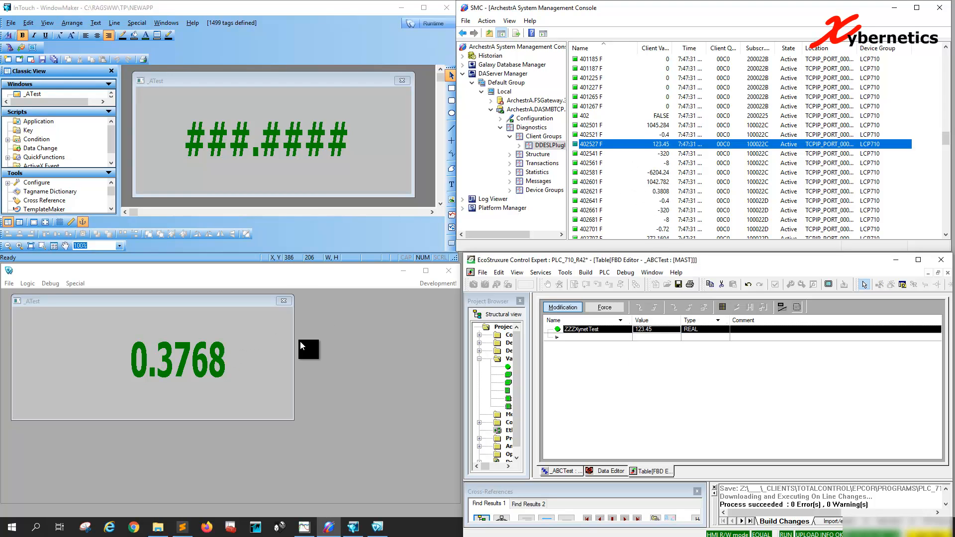
# Step: Open the ZZZZTest tag's definition from the text's analog display link in WindowMaker and set its Min Raw to -32767
pyautogui.doubleClick(302, 142)
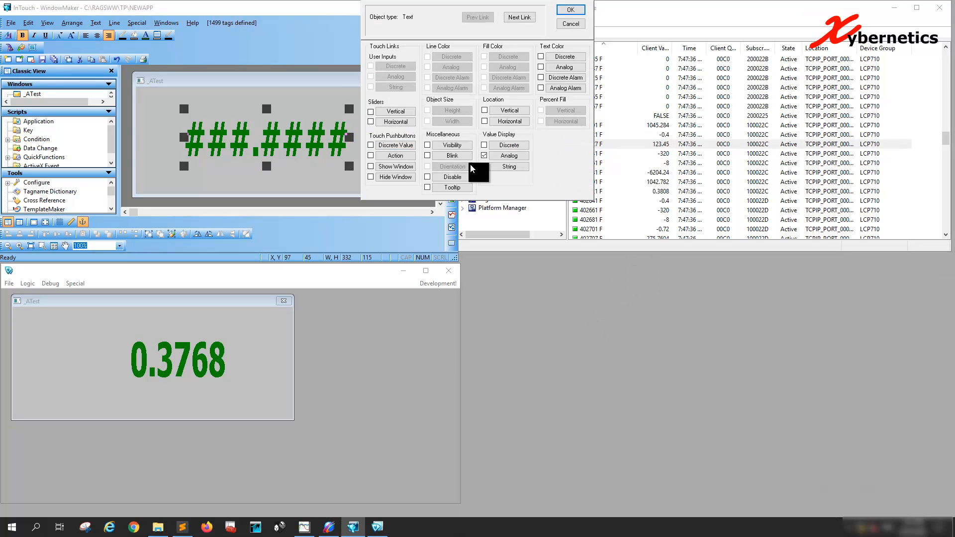
pyautogui.click(509, 155)
pyautogui.doubleClick(415, 74)
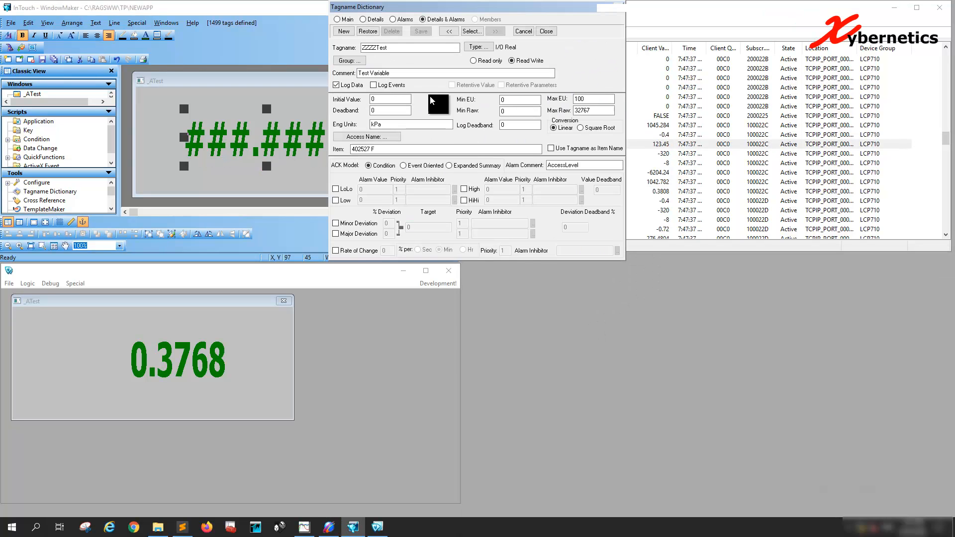
pyautogui.moveTo(591, 113); pyautogui.dragTo(551, 107)
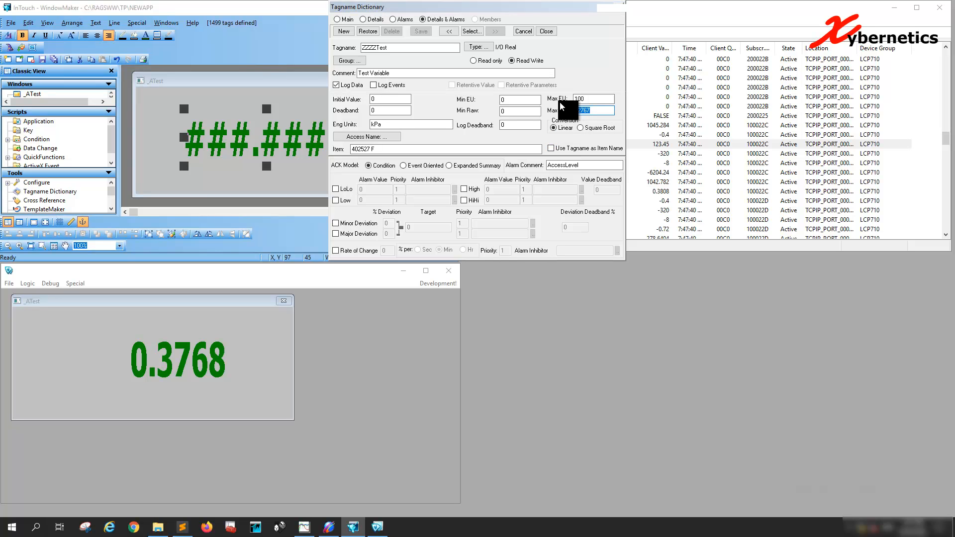
pyautogui.doubleClick(514, 110)
pyautogui.write('-32767')
# Step: Set the tag's Min EU to -32767 and Max EU to 32767, then save the definition and close the link settings
pyautogui.doubleClick(520, 100)
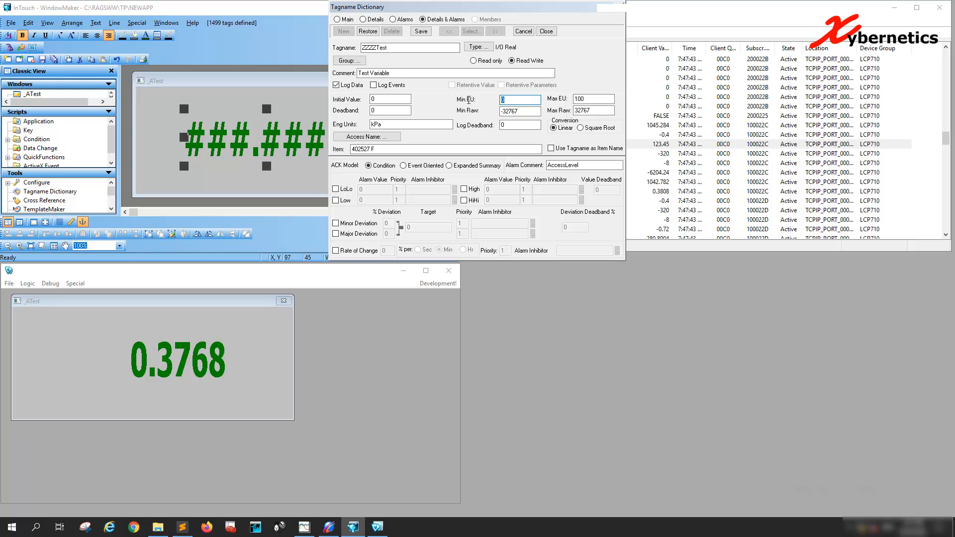
pyautogui.write('-32767')
pyautogui.doubleClick(605, 110)
pyautogui.hotkey('ctrl', 'c')
pyautogui.doubleClick(589, 99)
pyautogui.hotkey('ctrl', 'v')
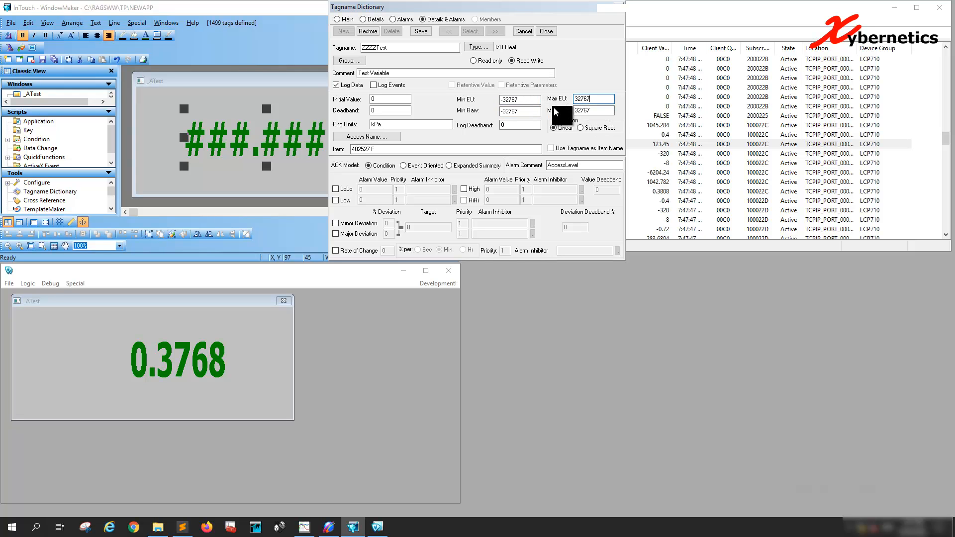
pyautogui.click(423, 31)
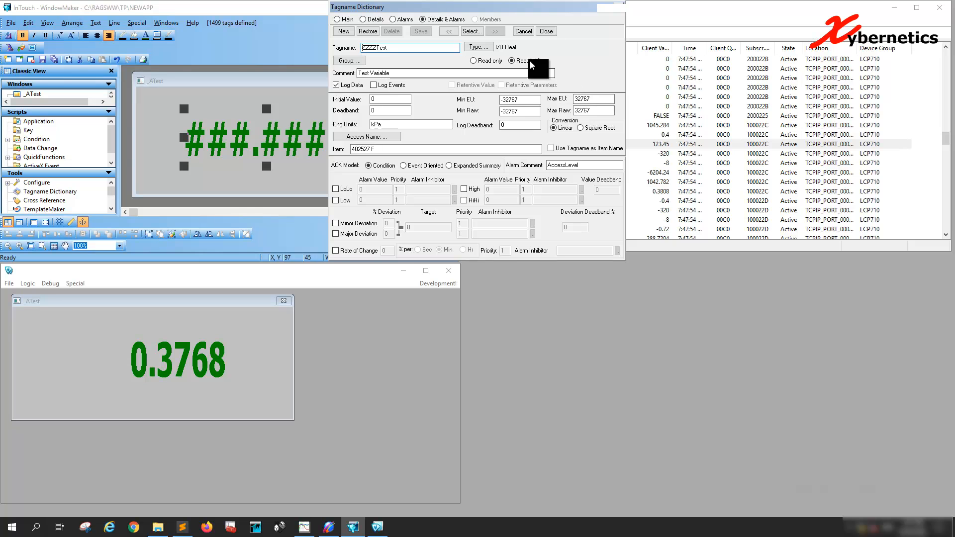
pyautogui.click(547, 31)
pyautogui.click(565, 11)
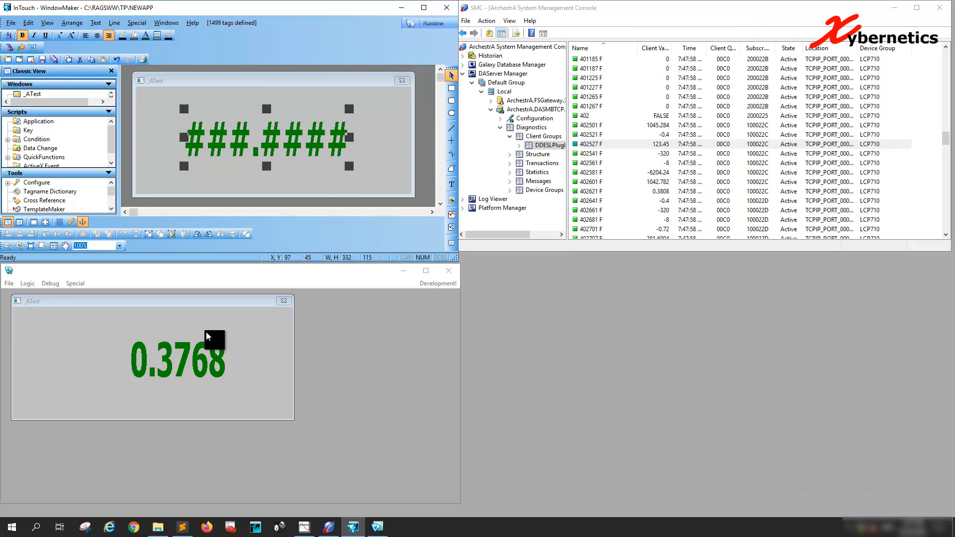
# Step: Save the _ATest window again with the rescaled tag
pyautogui.click(11, 23)
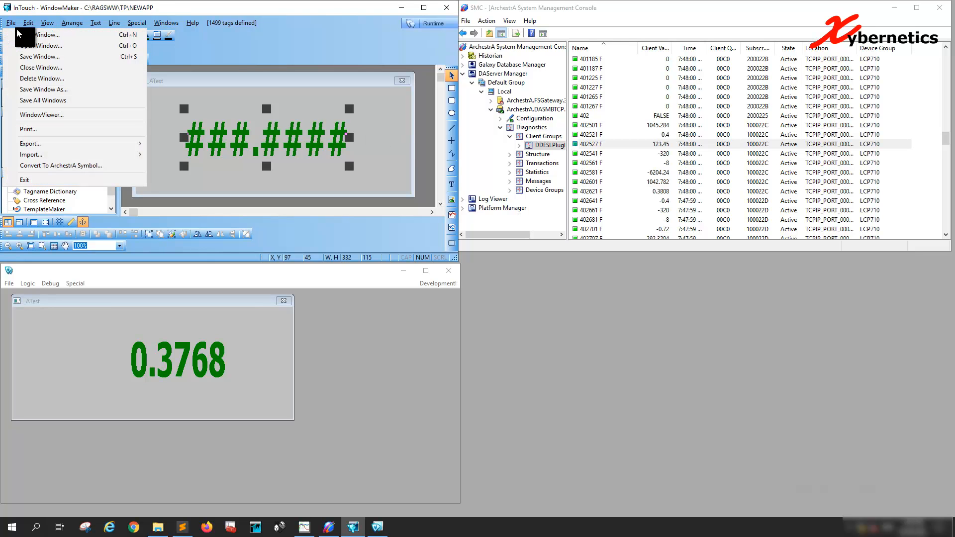
pyautogui.click(44, 58)
pyautogui.click(158, 200)
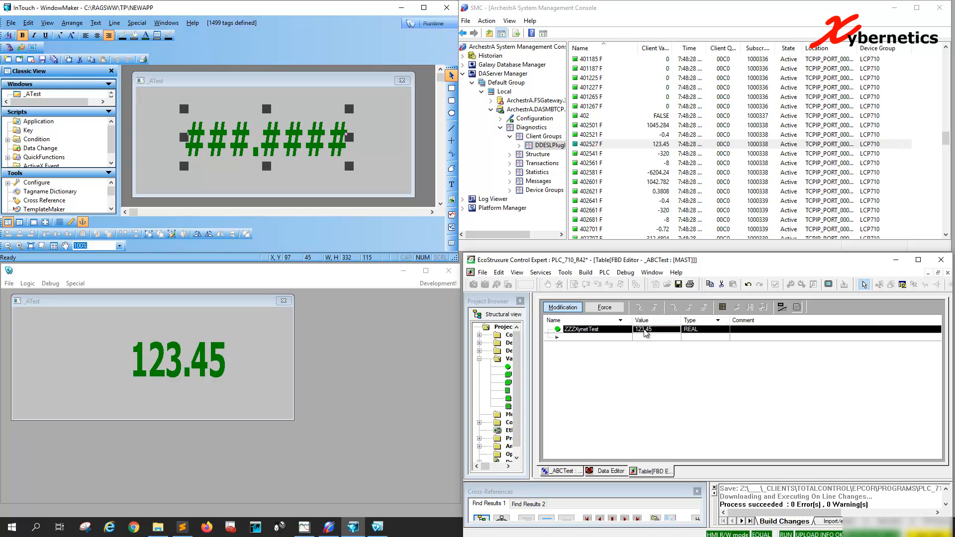
# Step: Switch to Control Expert and set ZZZXynetTest's value to 246.8124 in the animation table
pyautogui.click(657, 336)
pyautogui.click(656, 330)
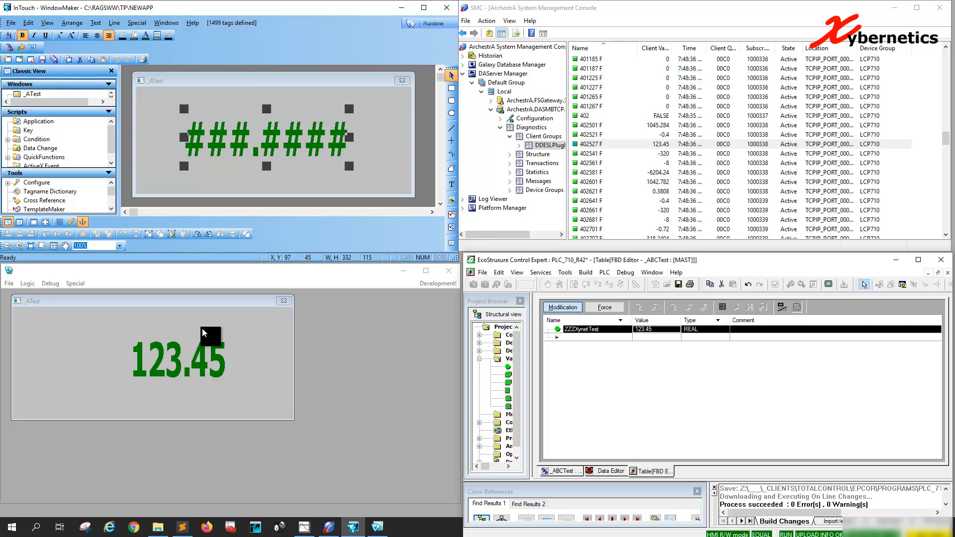
pyautogui.click(653, 330)
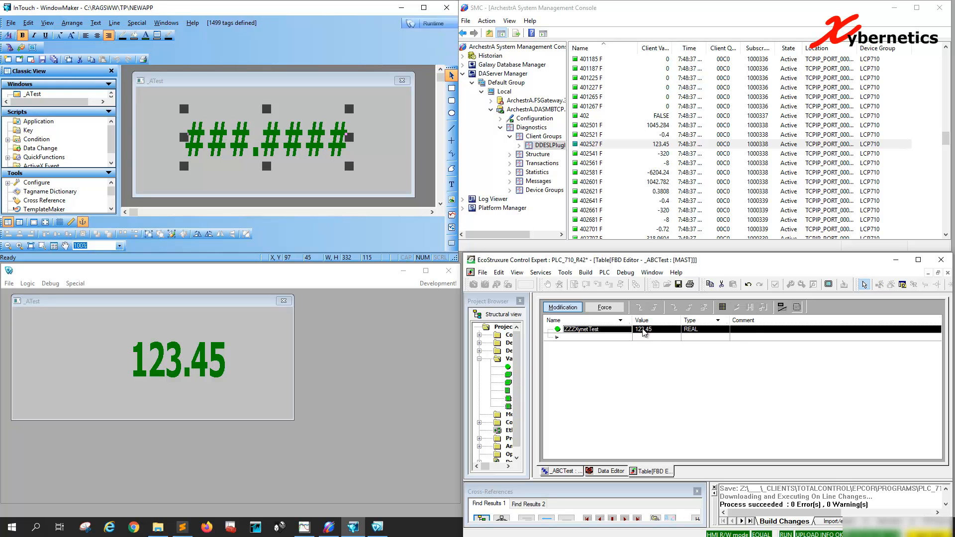
pyautogui.write('246.8')
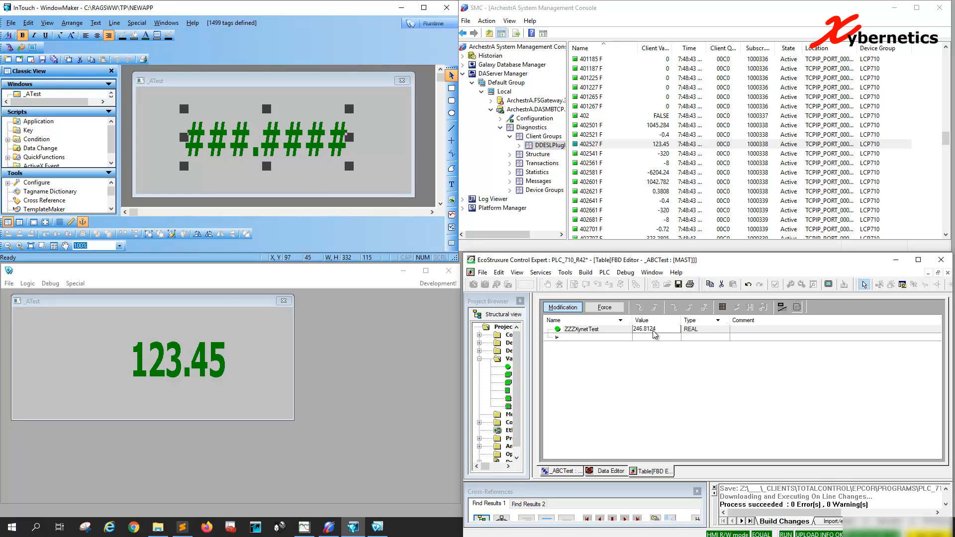
pyautogui.write('124')
pyautogui.press('Return')
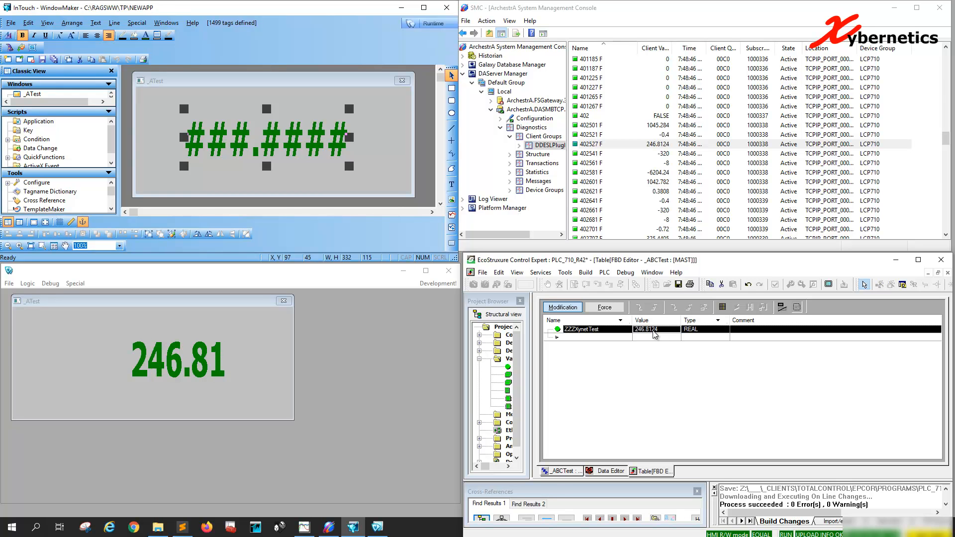
# Step: Set ZZZXynetTest's value to 333.888 in the animation table
pyautogui.click(654, 330)
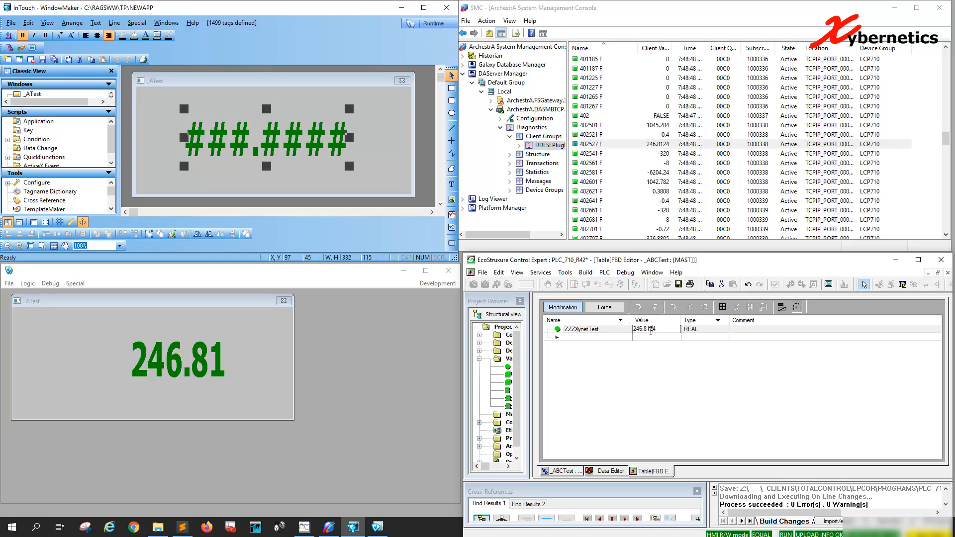
pyautogui.moveTo(658, 329); pyautogui.dragTo(626, 329)
pyautogui.click(626, 329)
pyautogui.click(651, 329)
pyautogui.write('333')
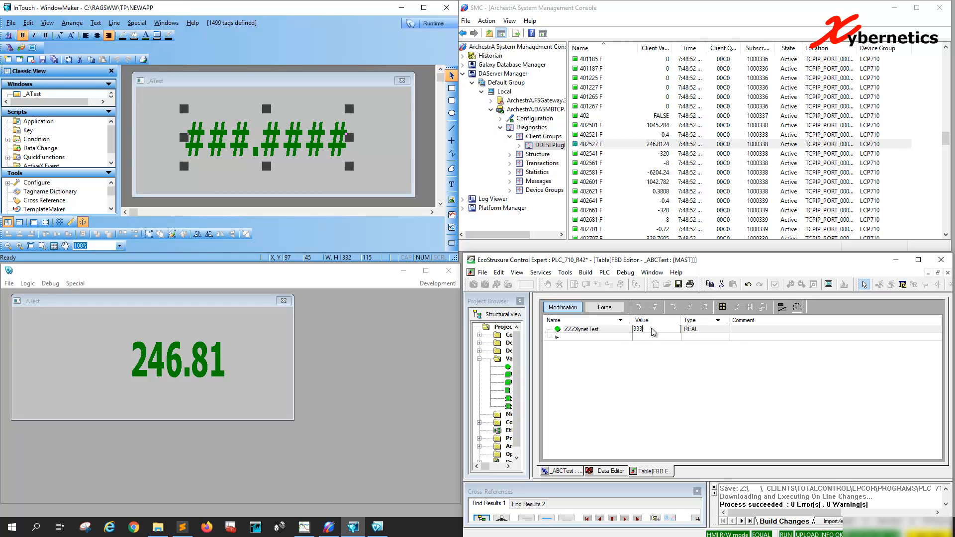
pyautogui.write('.888')
pyautogui.press('Return')
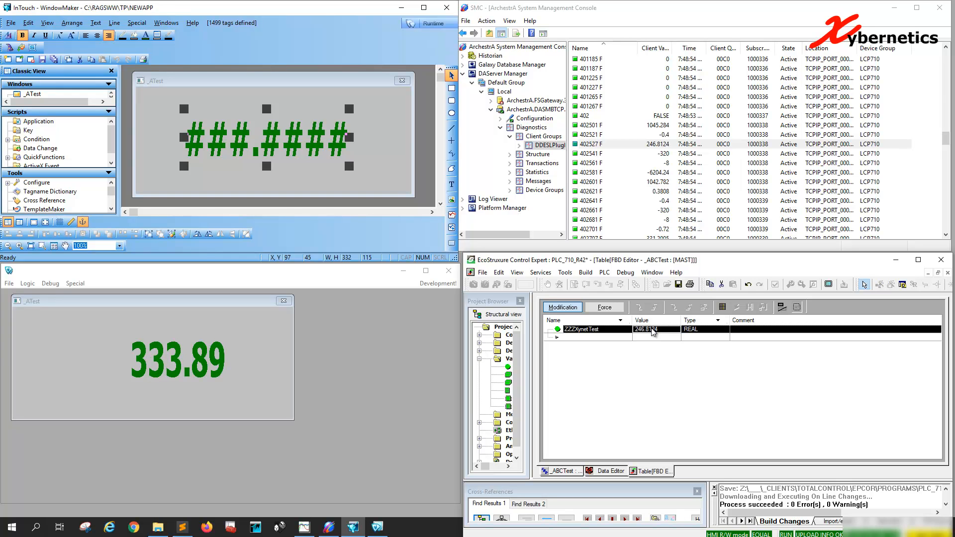